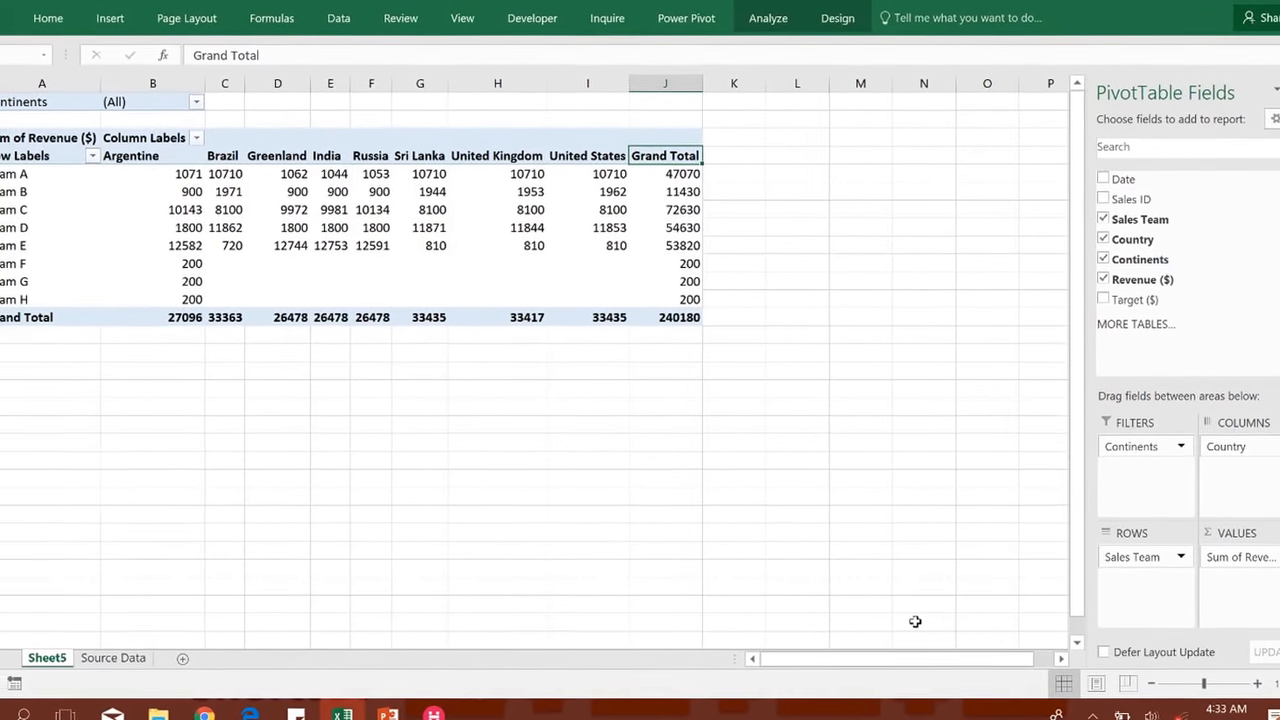
Check the source data sheet, and start a calculated field named "Ach %" in the pivot table on Sheet5
key(ctrl+Page_Down)
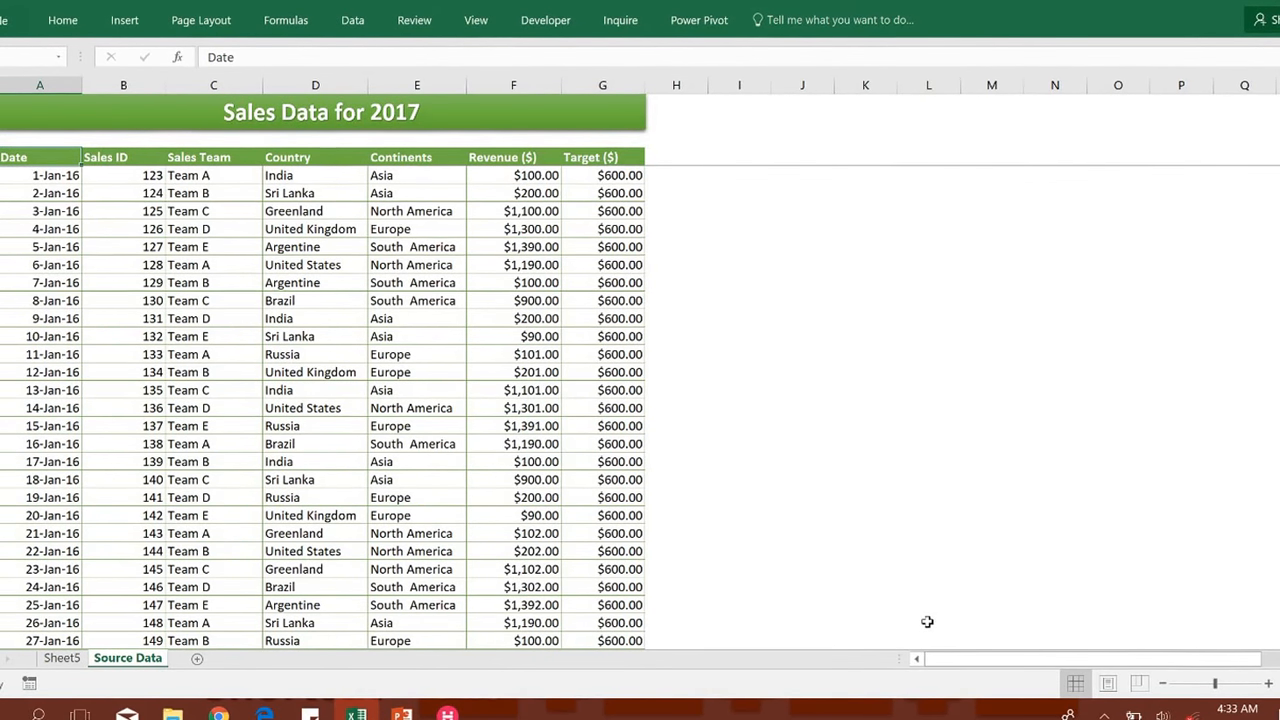
key(ctrl+Page_Up)
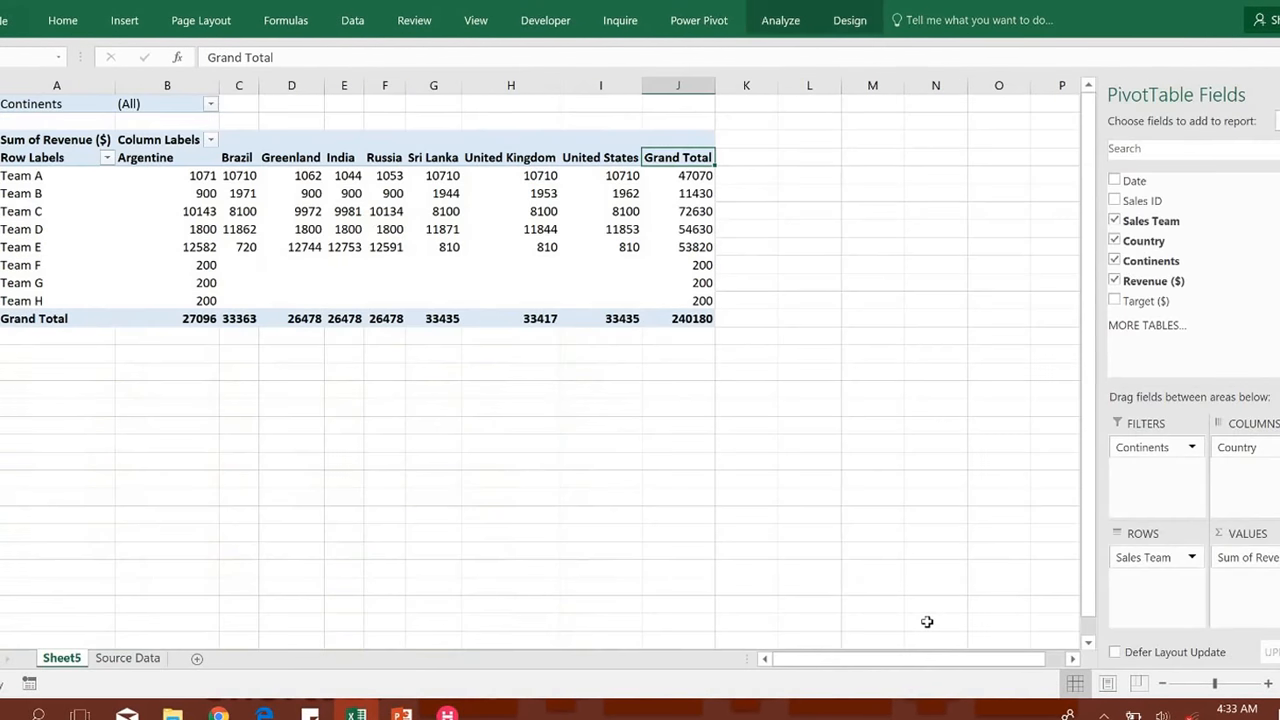
click(779, 20)
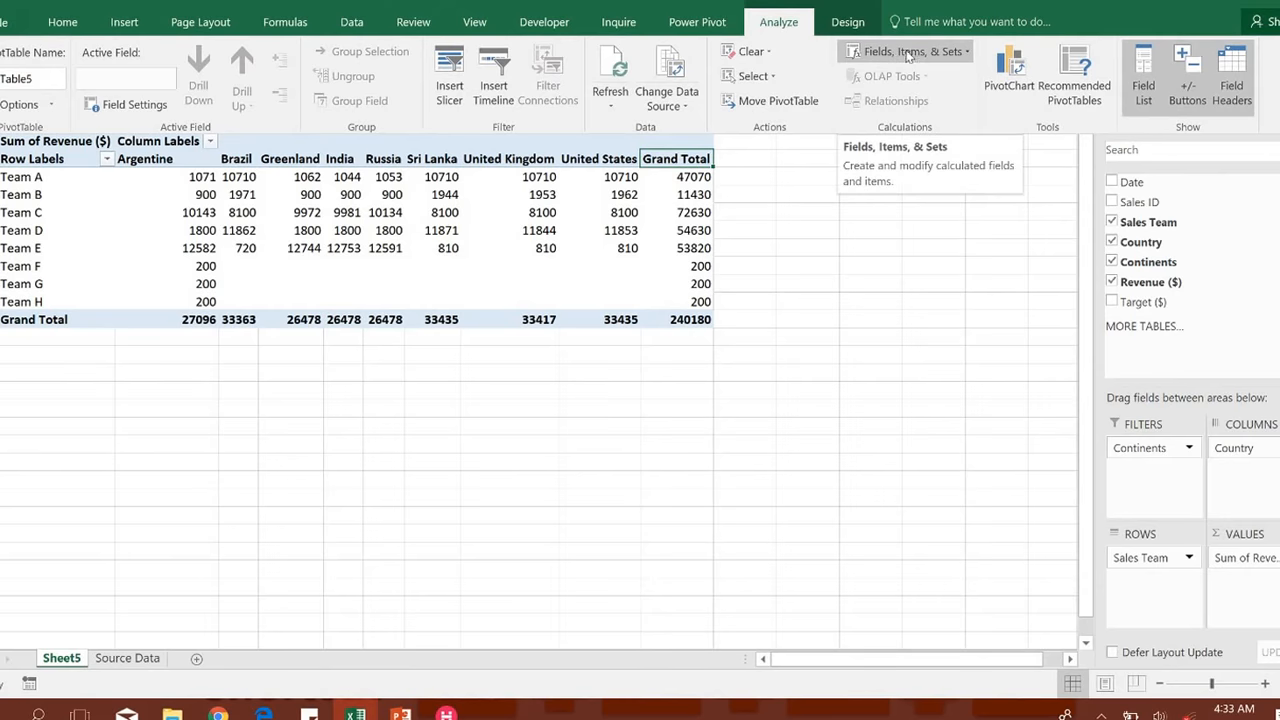
click(965, 57)
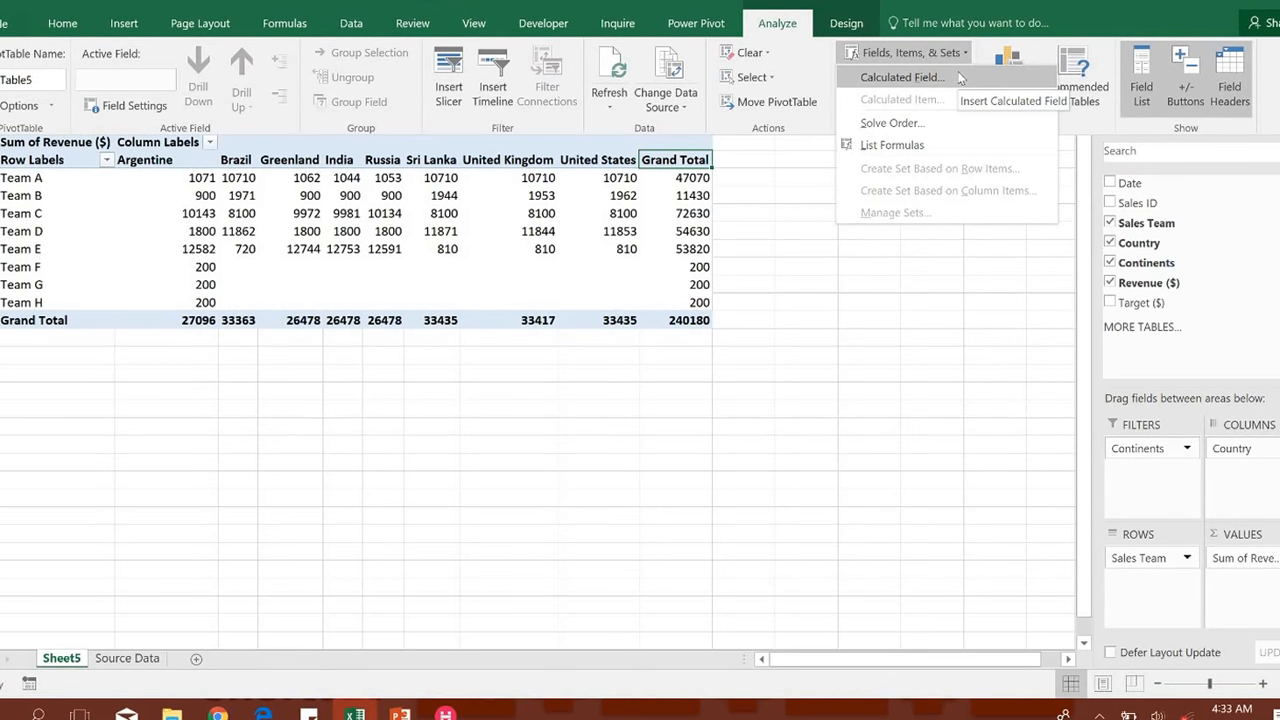
click(958, 77)
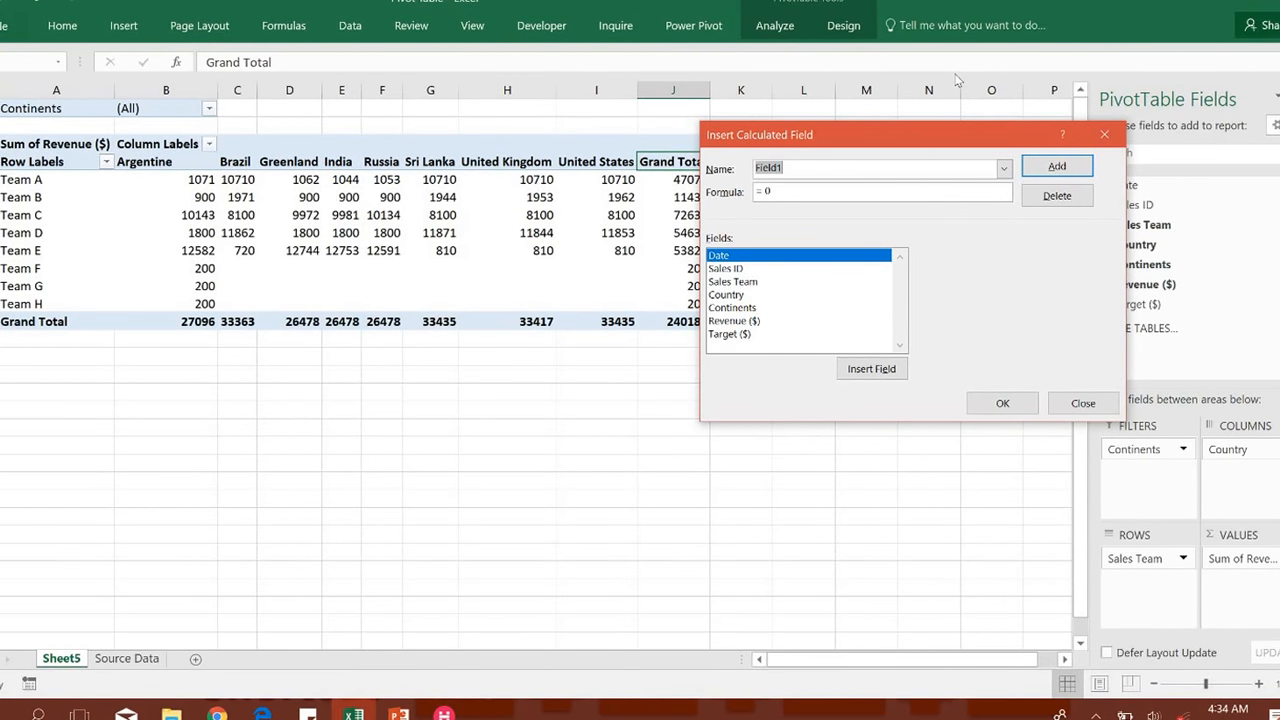
text(A)
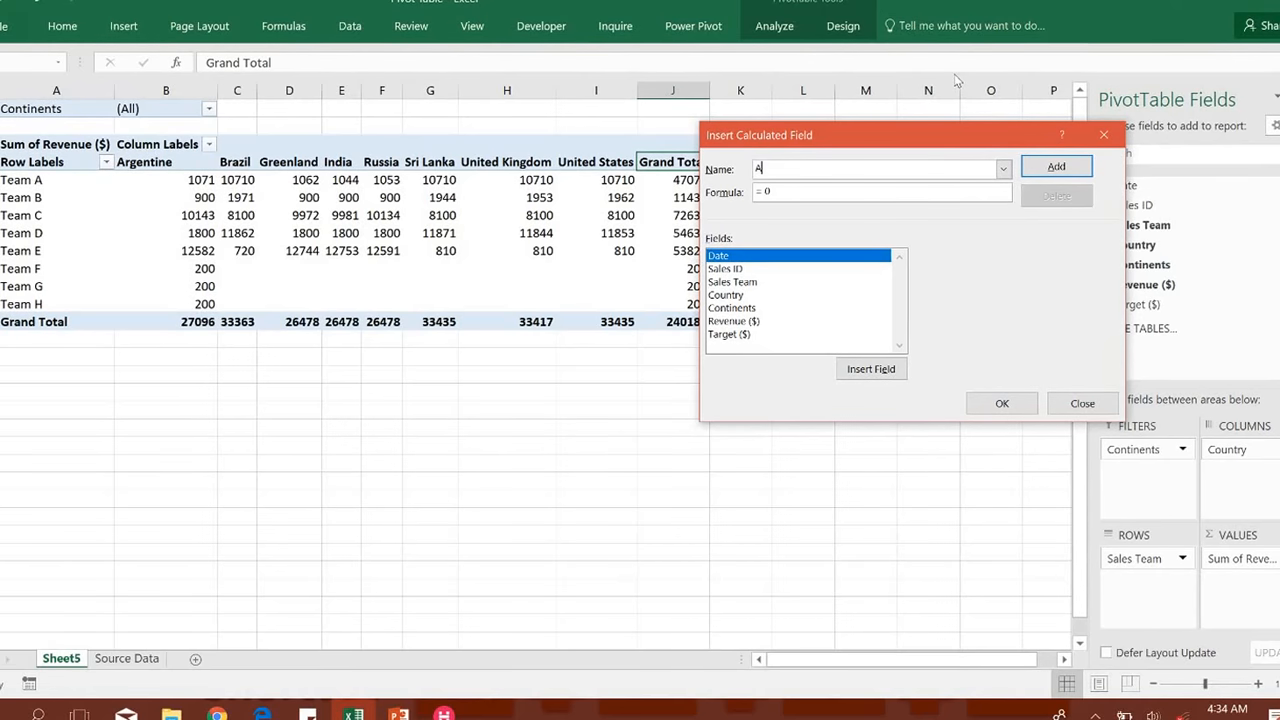
text(ch %)
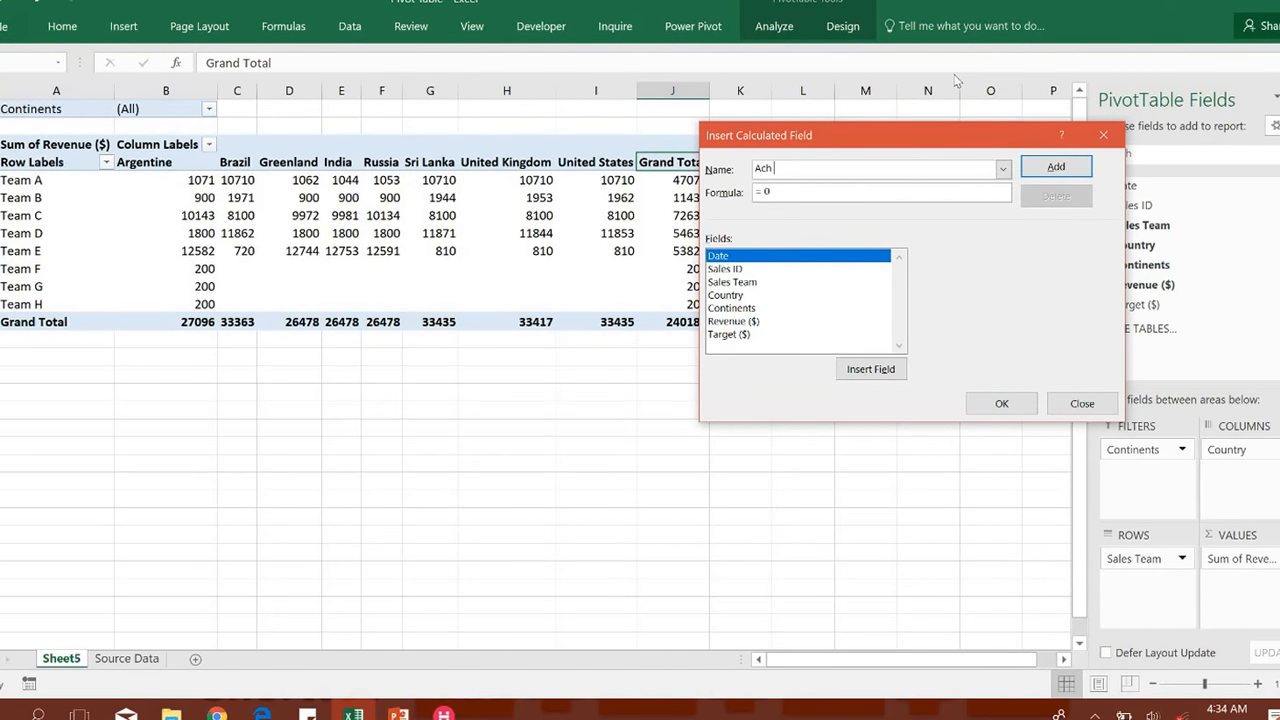
Give the Ach % field the formula = 'Revenue ($)'/'Target ($)' and add it to the pivot table
click(821, 193)
key(BackSpace)
key(BackSpace)
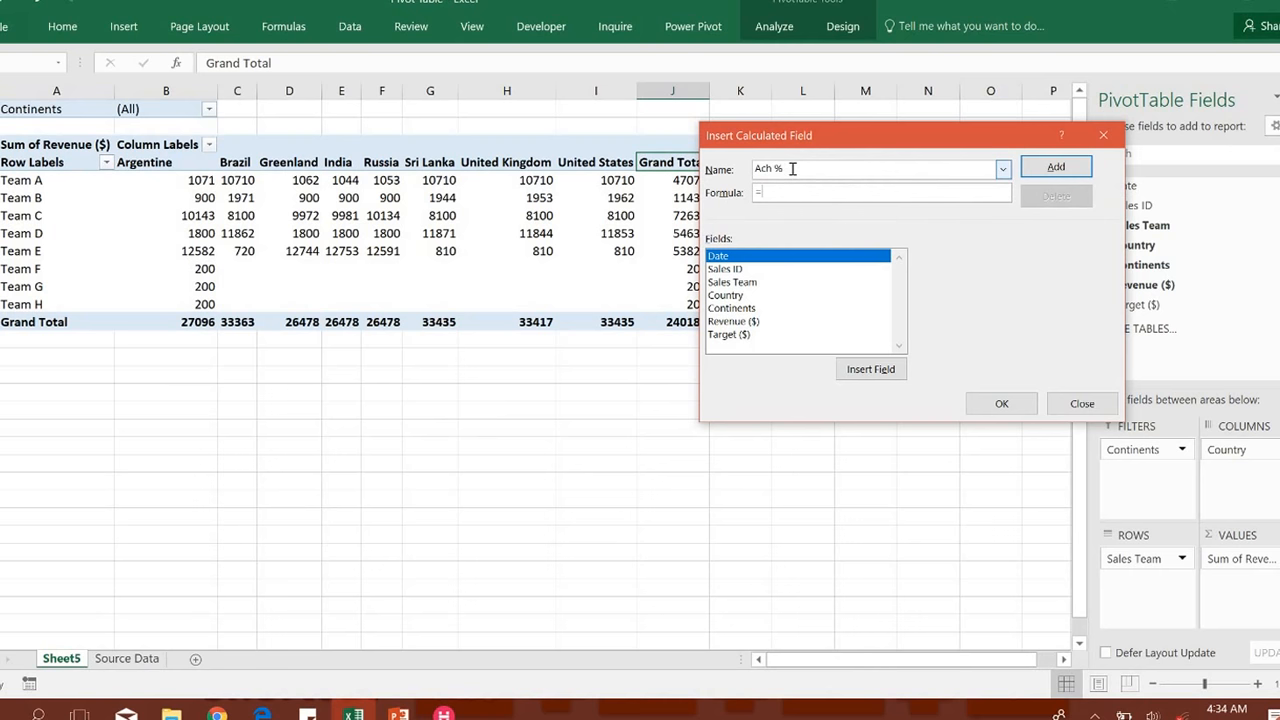
click(750, 321)
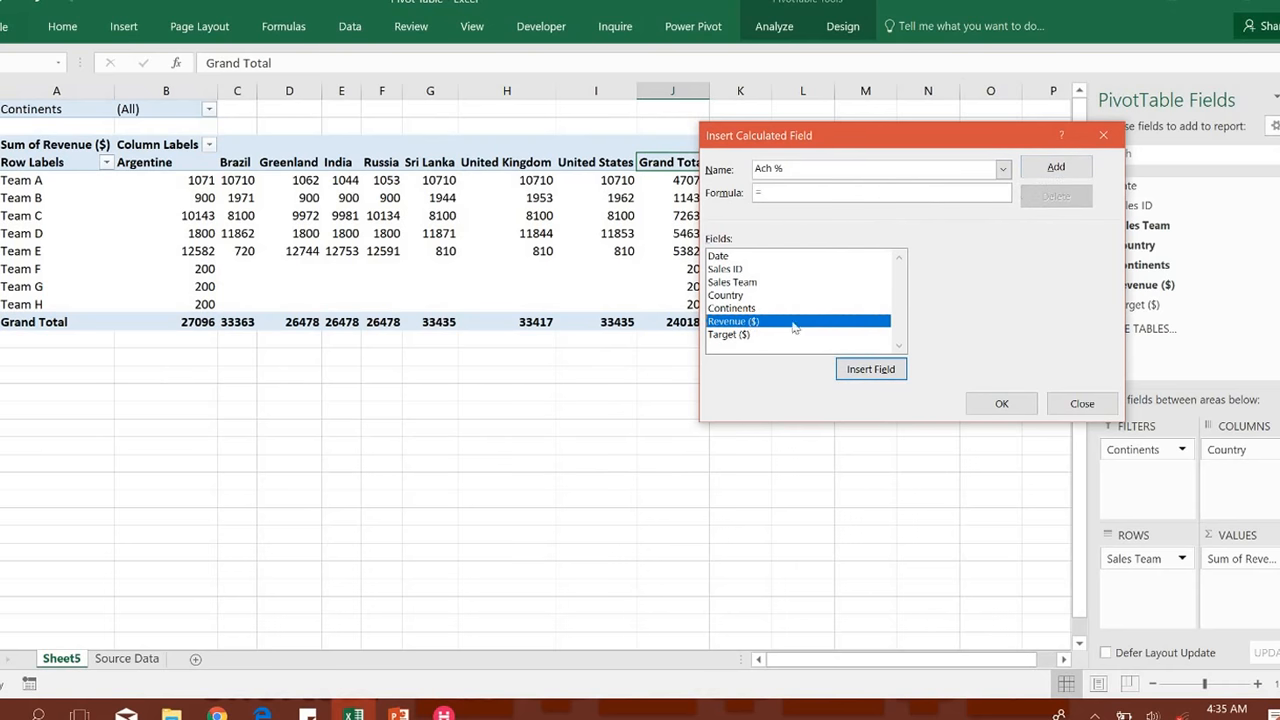
click(870, 369)
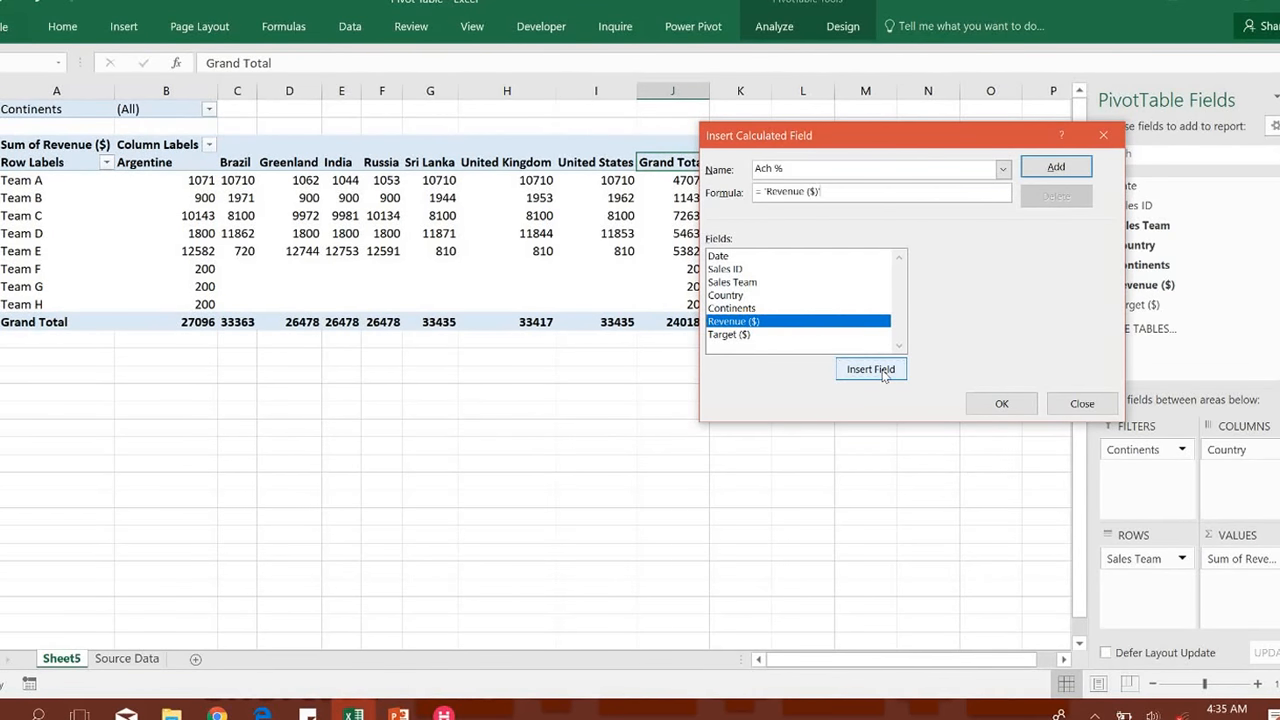
text(/)
click(742, 336)
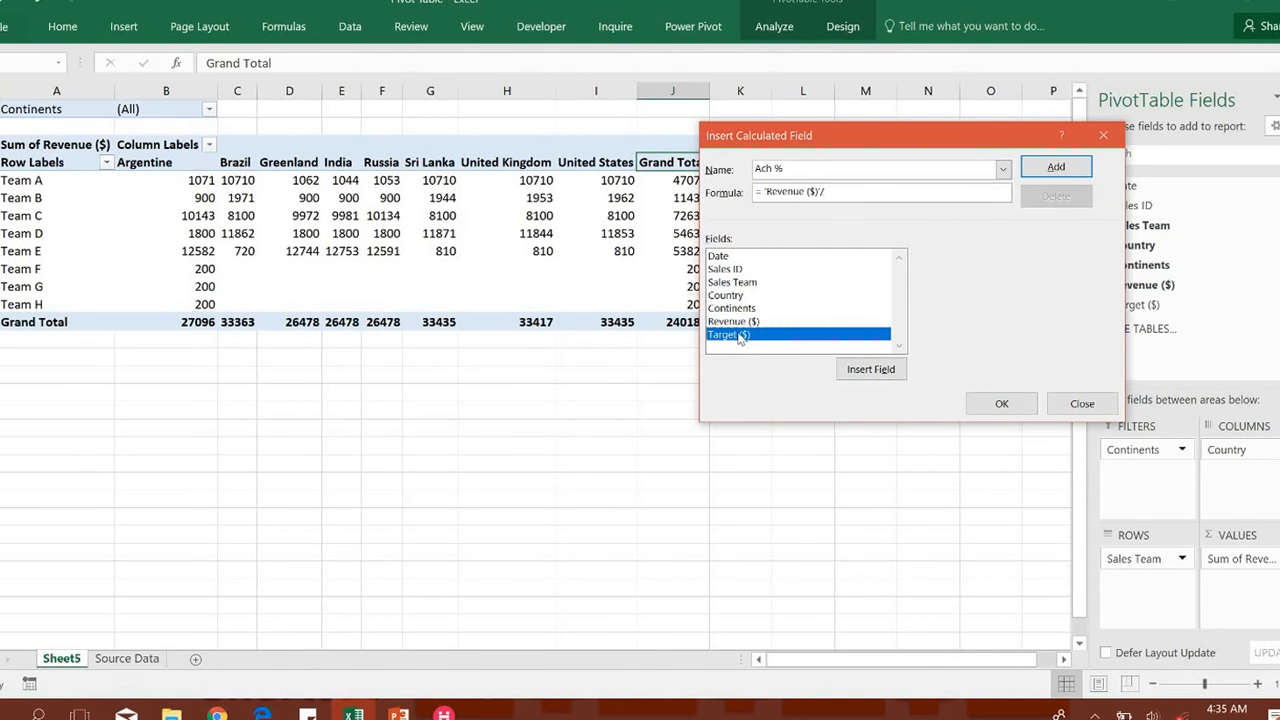
click(870, 369)
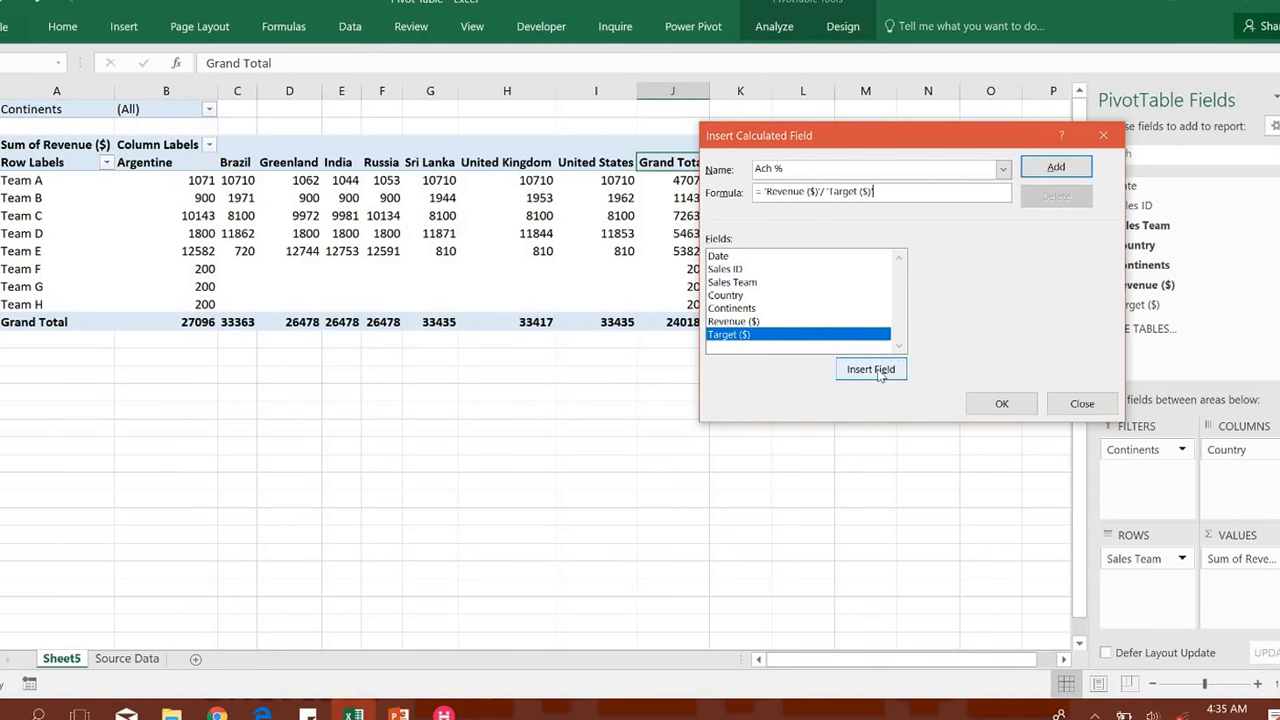
click(1058, 170)
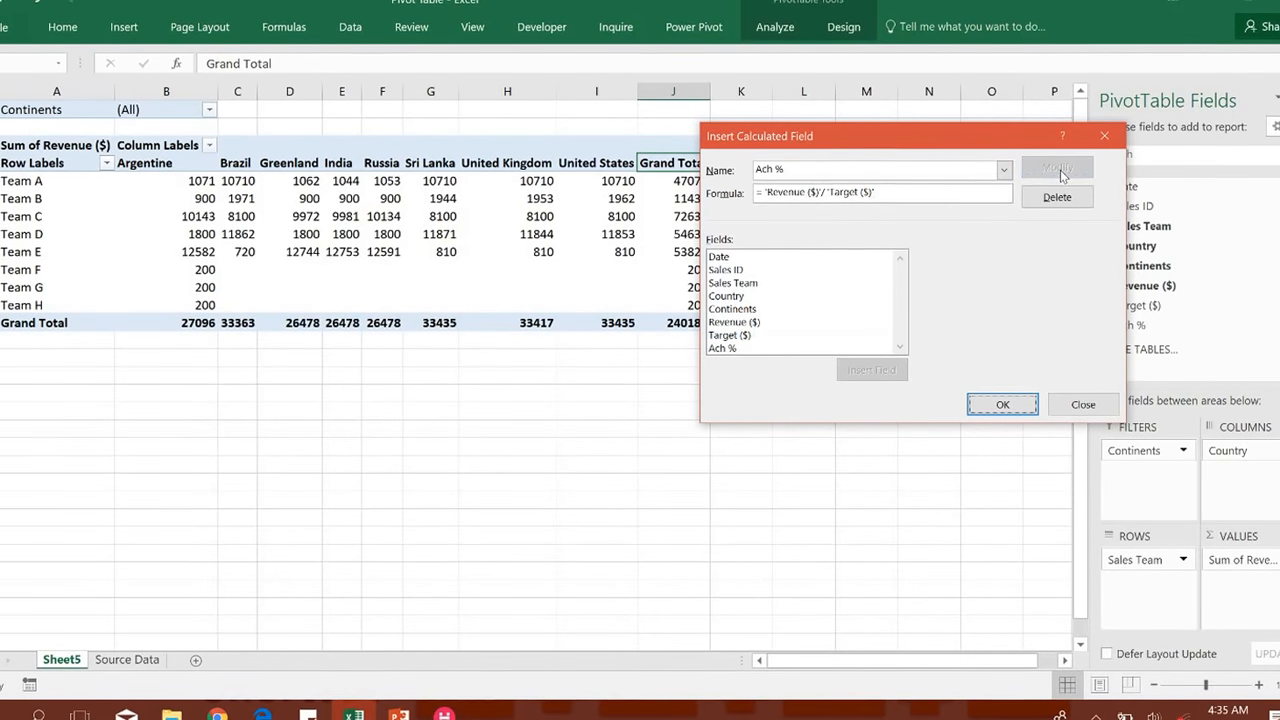
click(1002, 406)
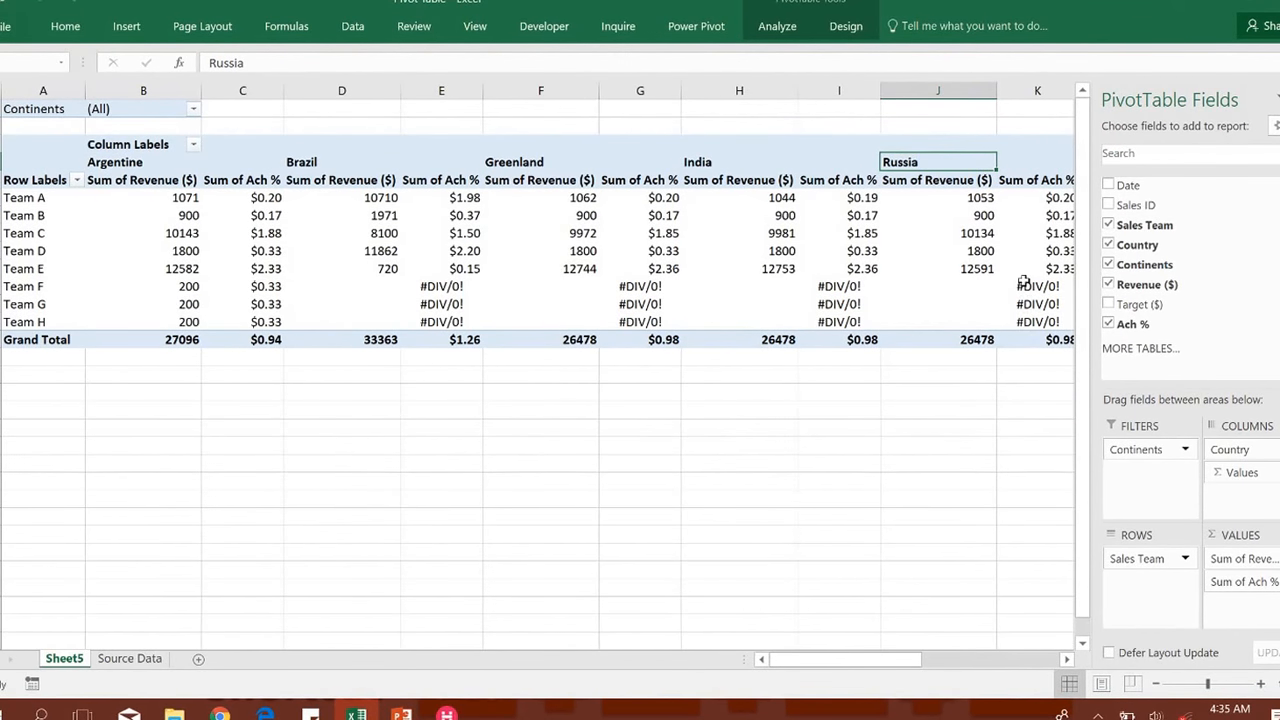
Filter the pivot table's Continents field to show only Asia
mouse_move(1024, 280)
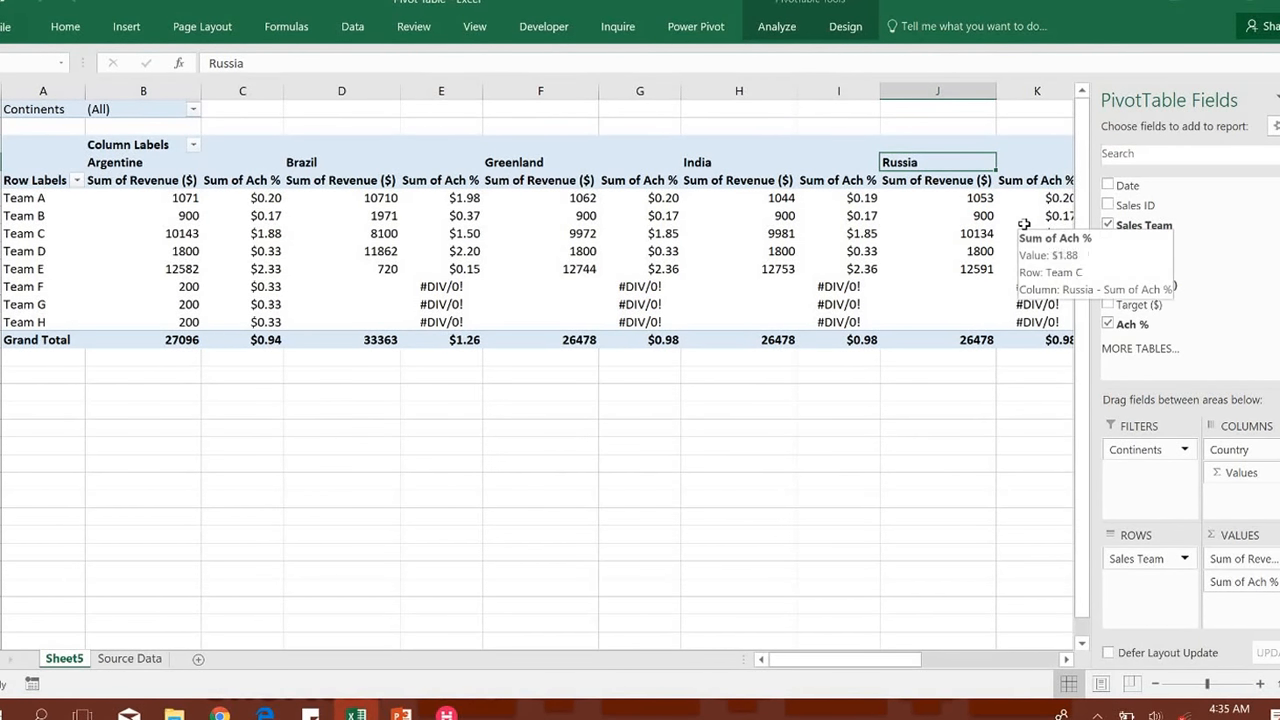
mouse_move(1028, 222)
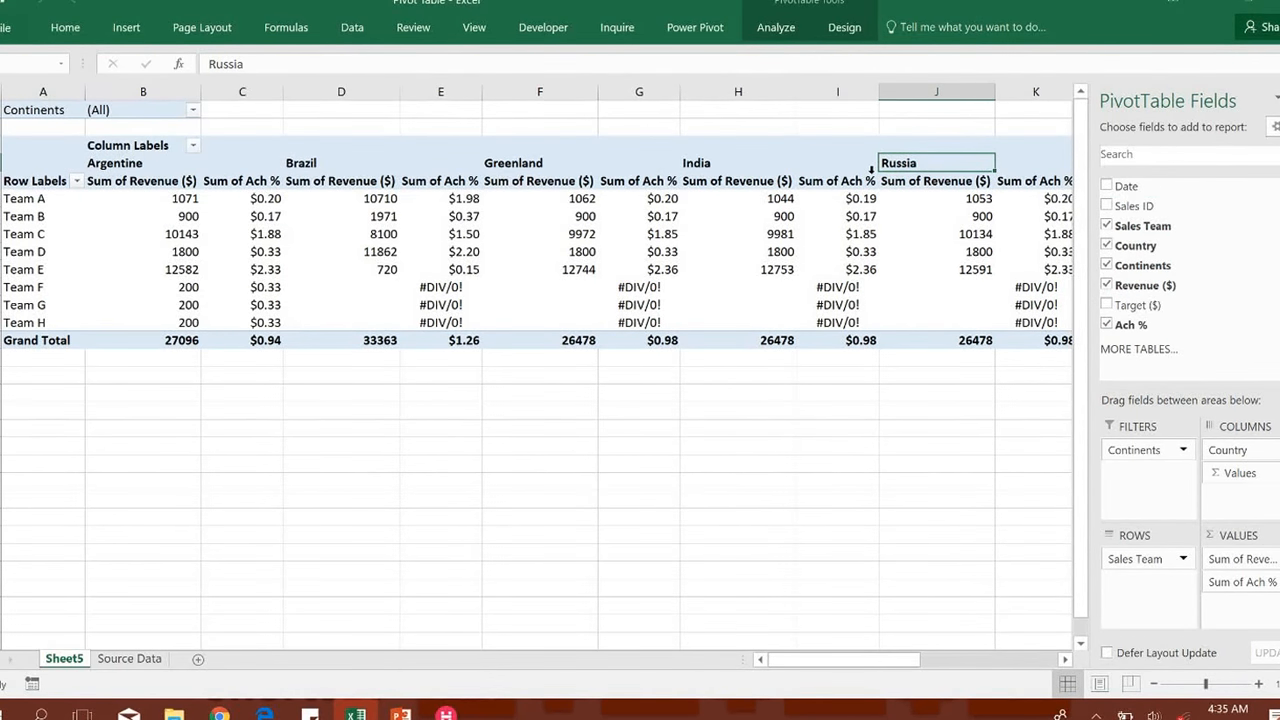
key(Left)
key(Left)
key(Left)
key(Left)
key(Up)
key(Up)
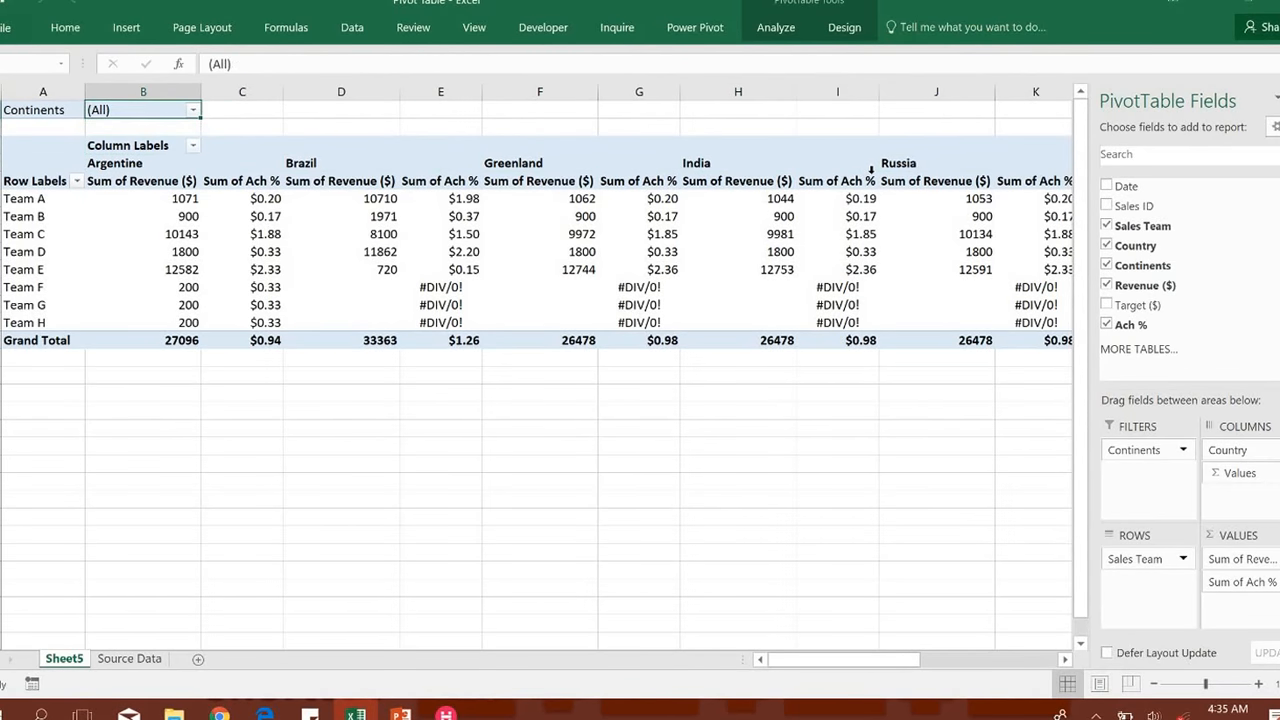
click(193, 111)
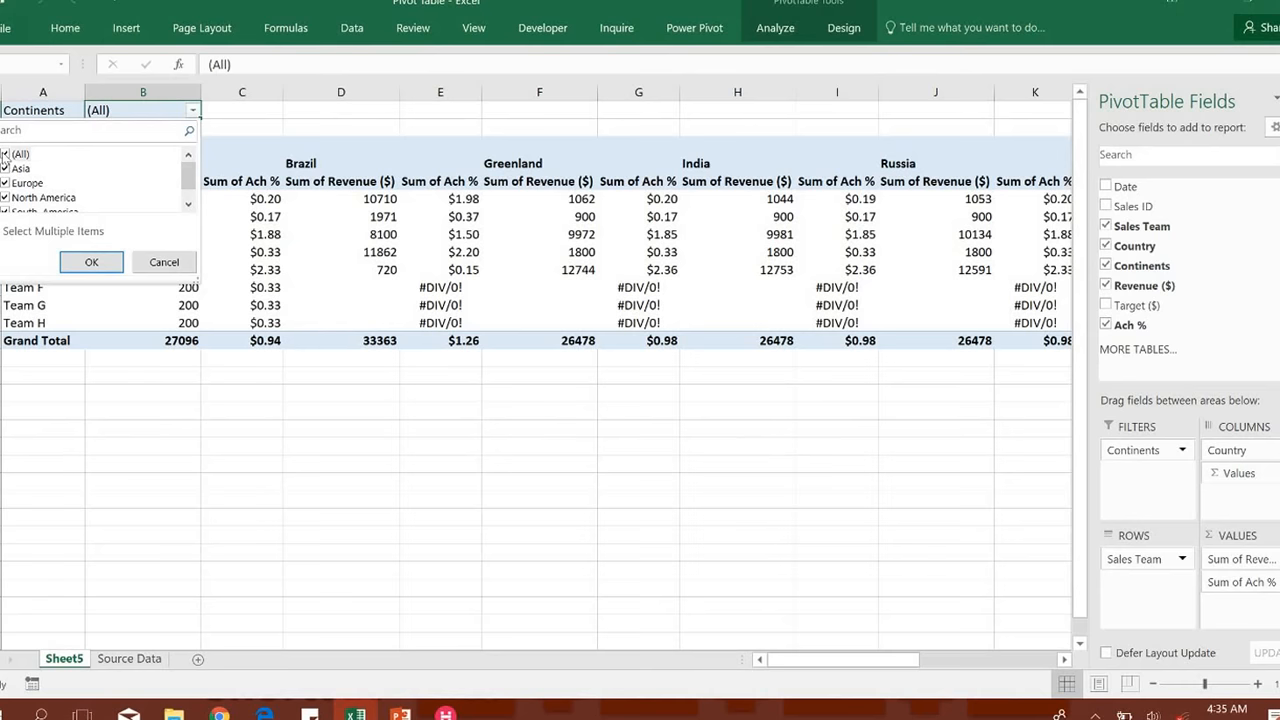
click(6, 154)
click(6, 168)
click(91, 262)
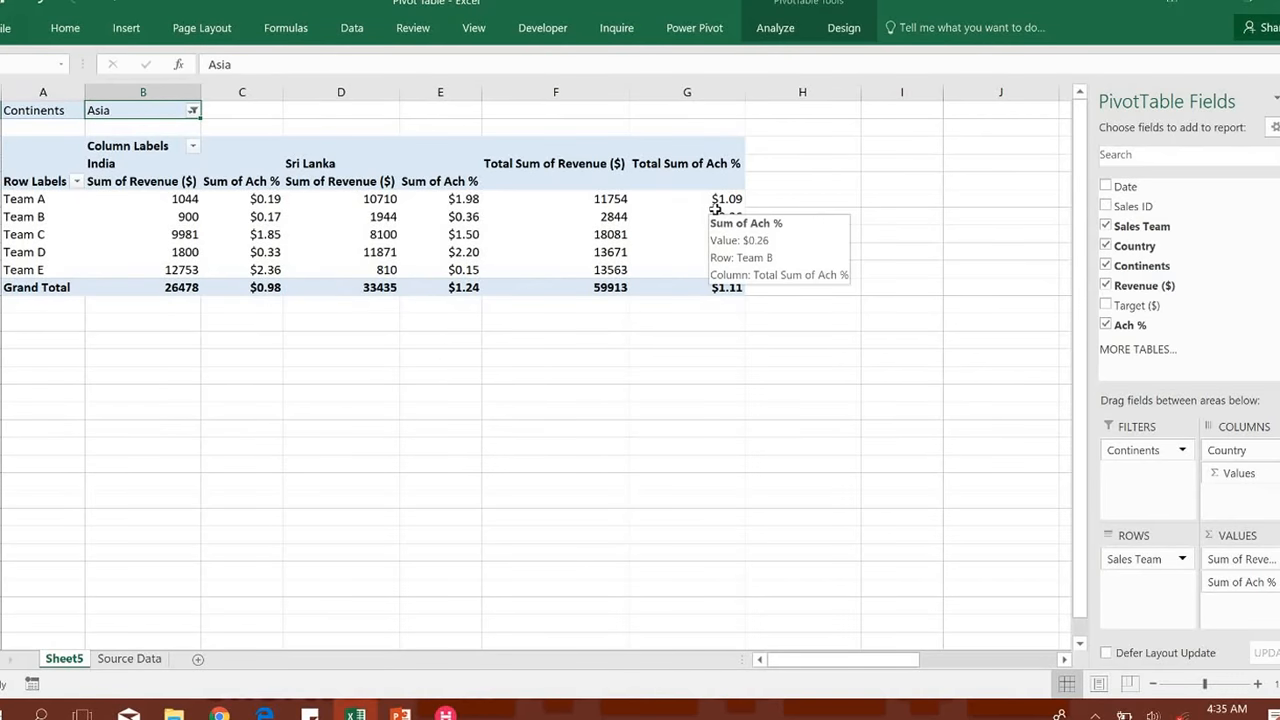
Examine Team A's revenue and Ach % across the India, Sri Lanka and total columns of the pivot table
click(588, 199)
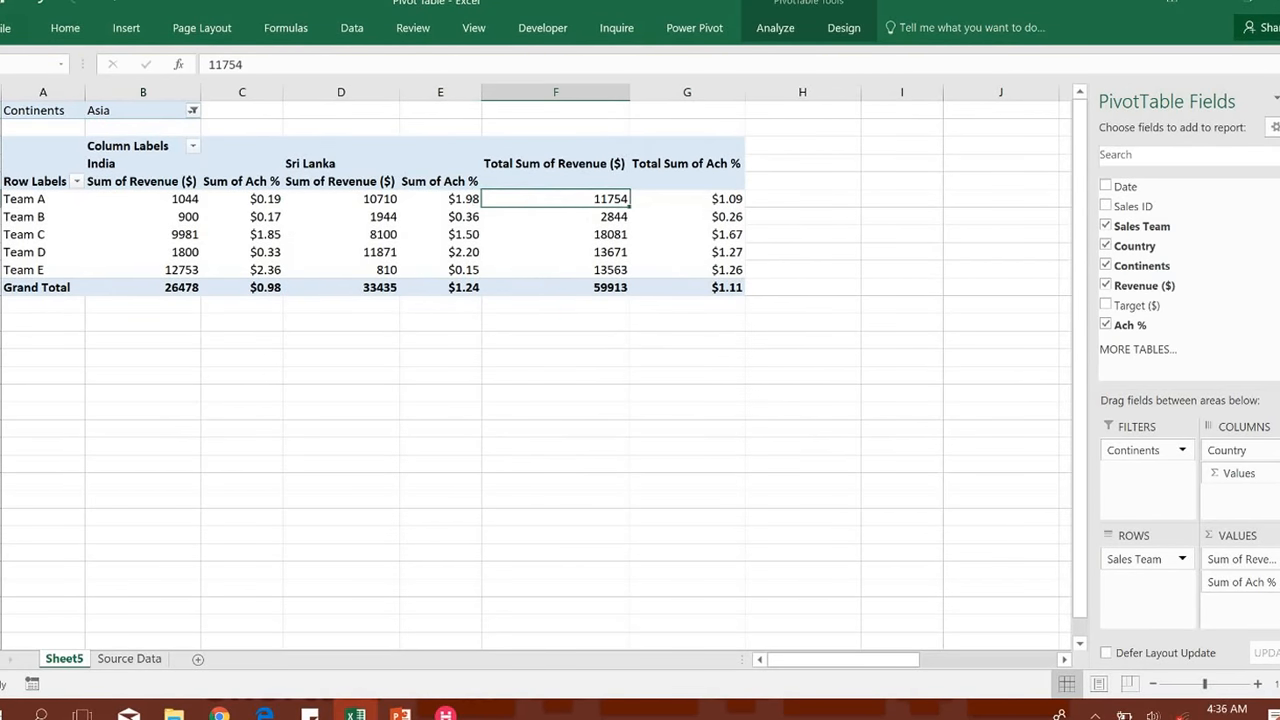
key(Right)
key(Right)
key(Left)
key(Left)
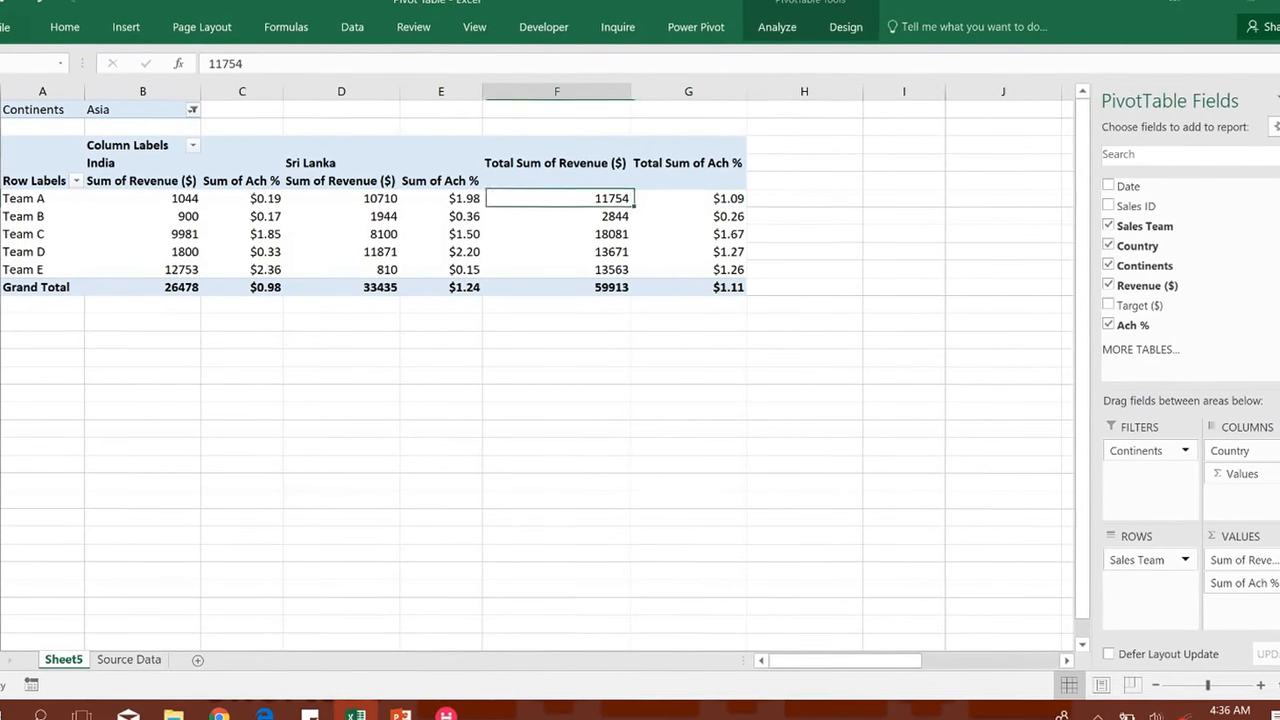
key(Left)
key(Left)
key(Left)
key(Left)
key(Left)
key(Right)
key(Left)
key(Up)
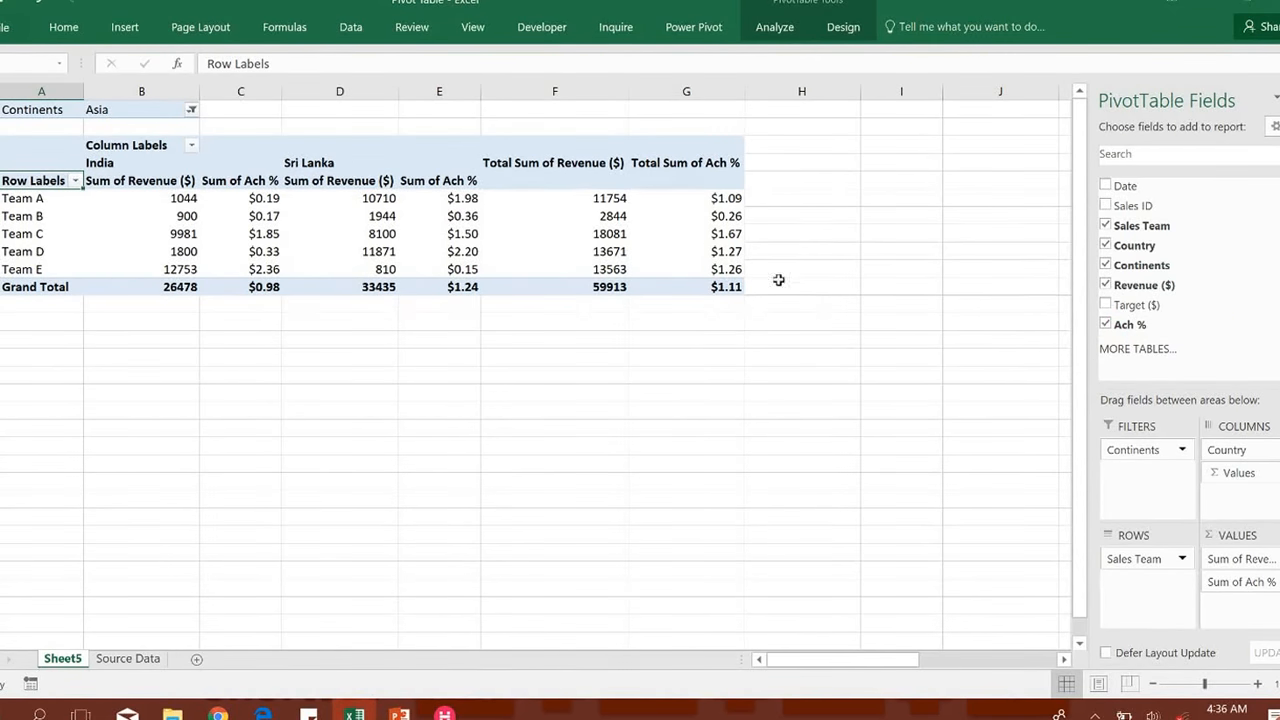
Format the Total Sum of Ach % values for all teams and the grand total as percentages
click(707, 193)
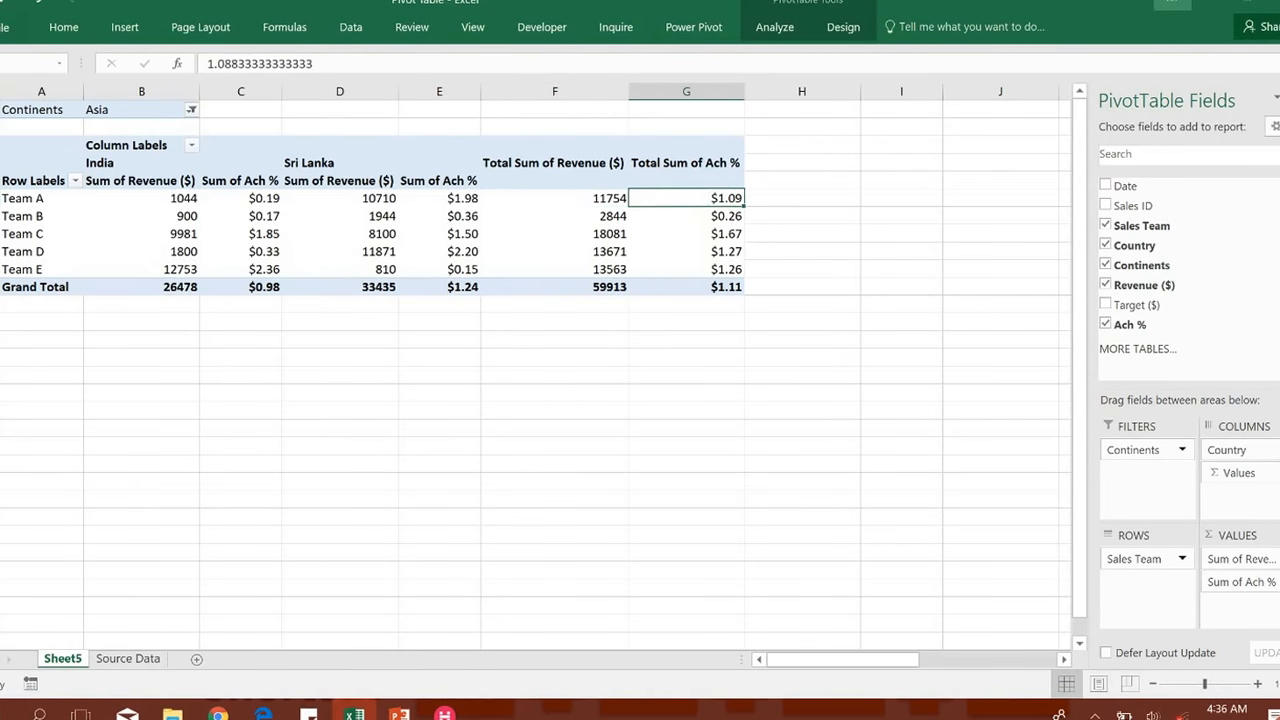
key(Left)
key(Right)
key(shift+Down)
key(shift+Down)
key(shift+Down)
key(shift+Down)
key(shift+Down)
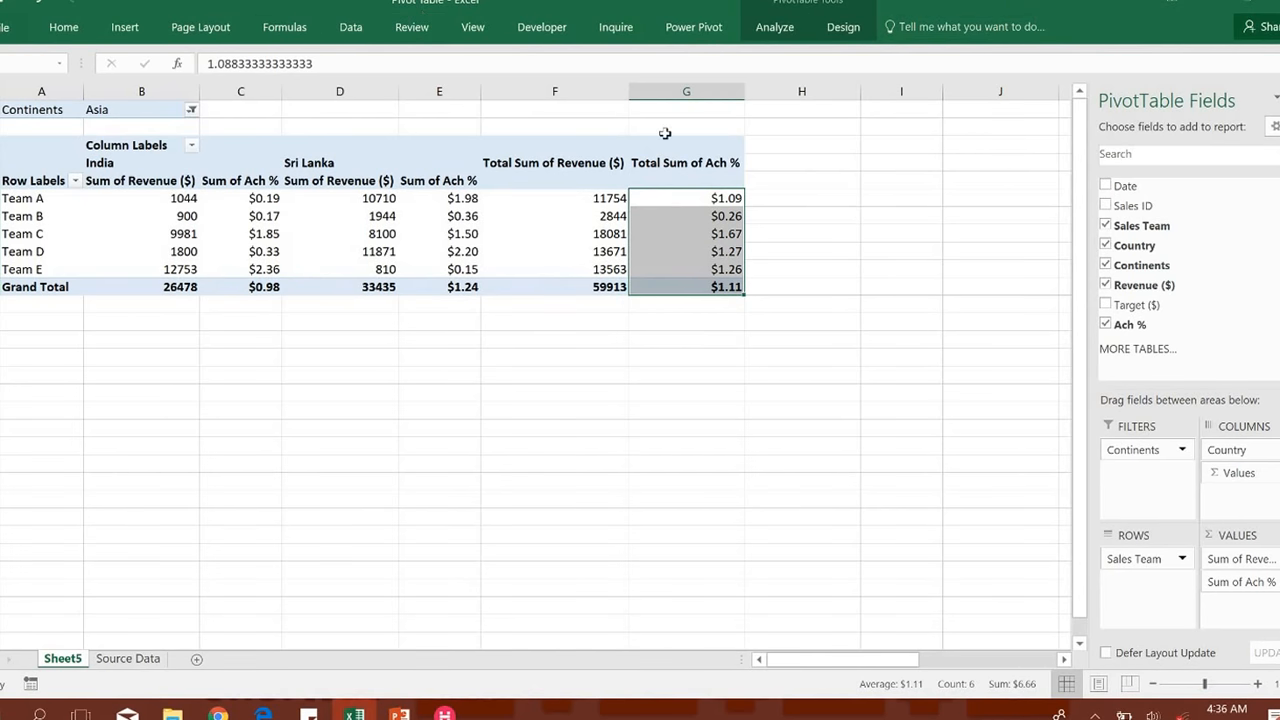
click(63, 27)
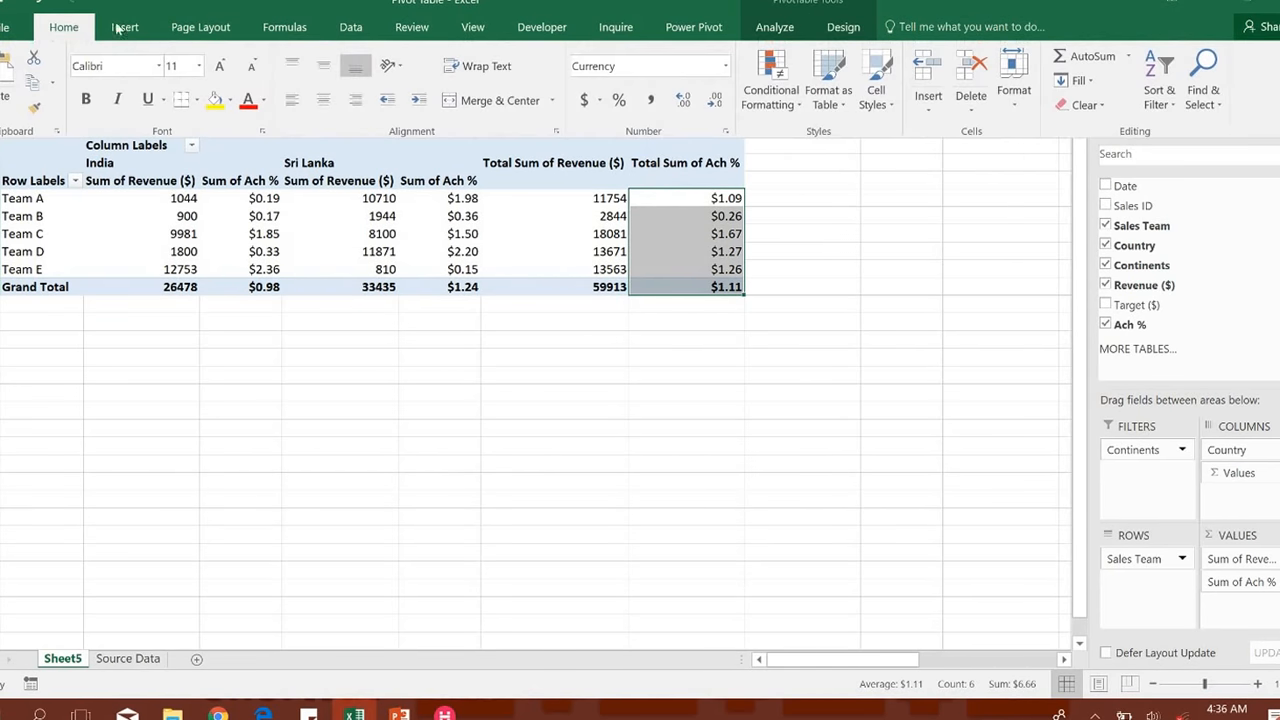
click(618, 101)
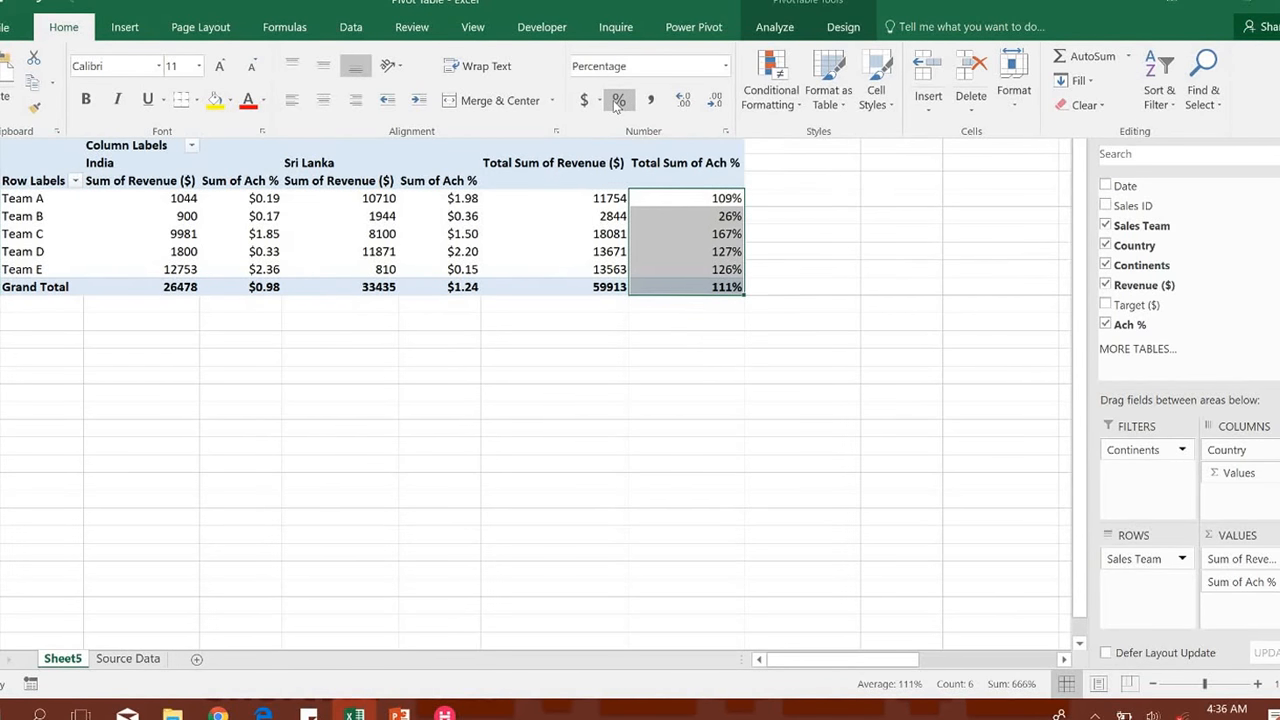
click(780, 203)
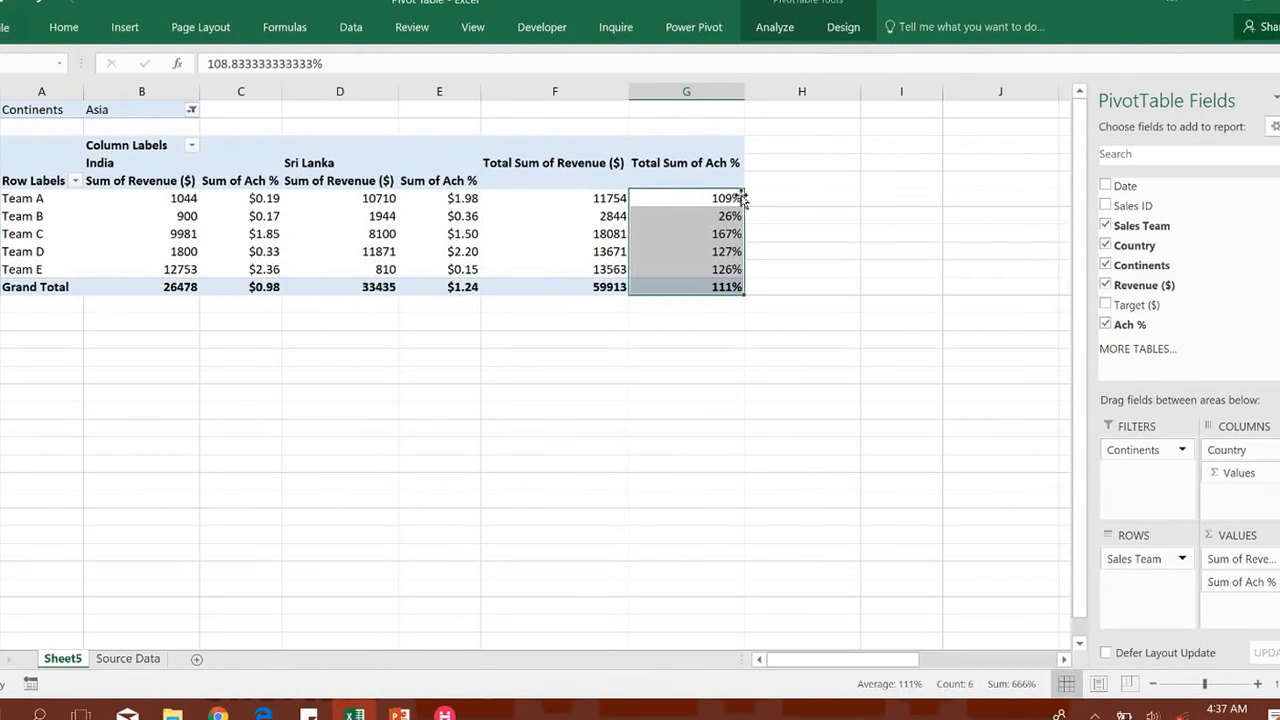
Compare Team A's country figures with its total achievement percentage, and check Team B's total achievement
click(731, 198)
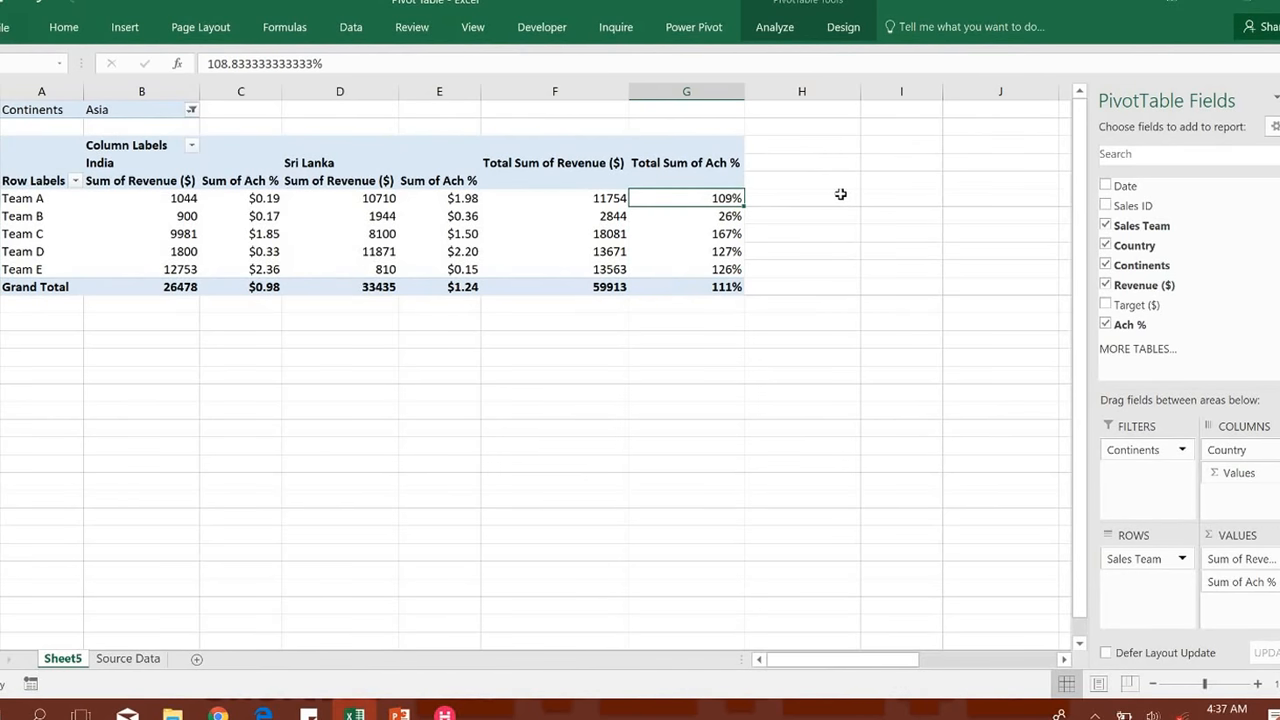
key(Left)
key(Left)
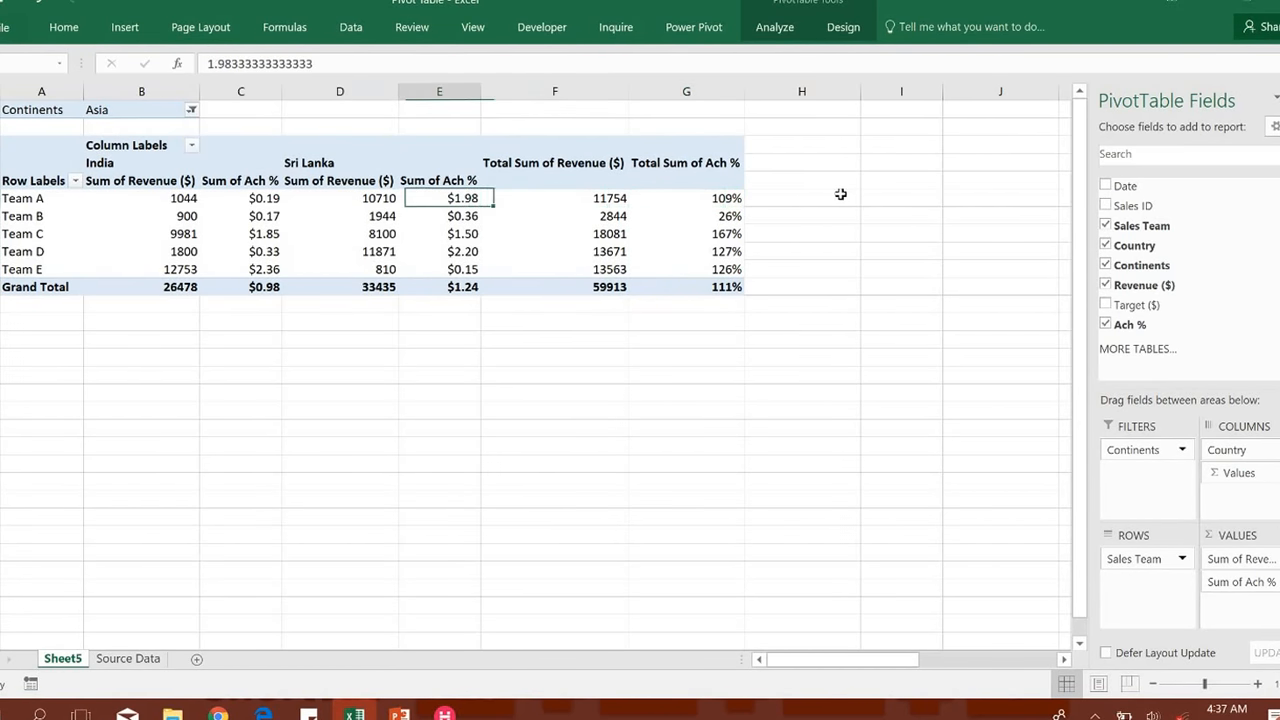
key(Left)
key(Left)
key(Left)
key(Left)
key(Right)
key(Right)
key(Right)
key(Right)
key(Right)
key(Right)
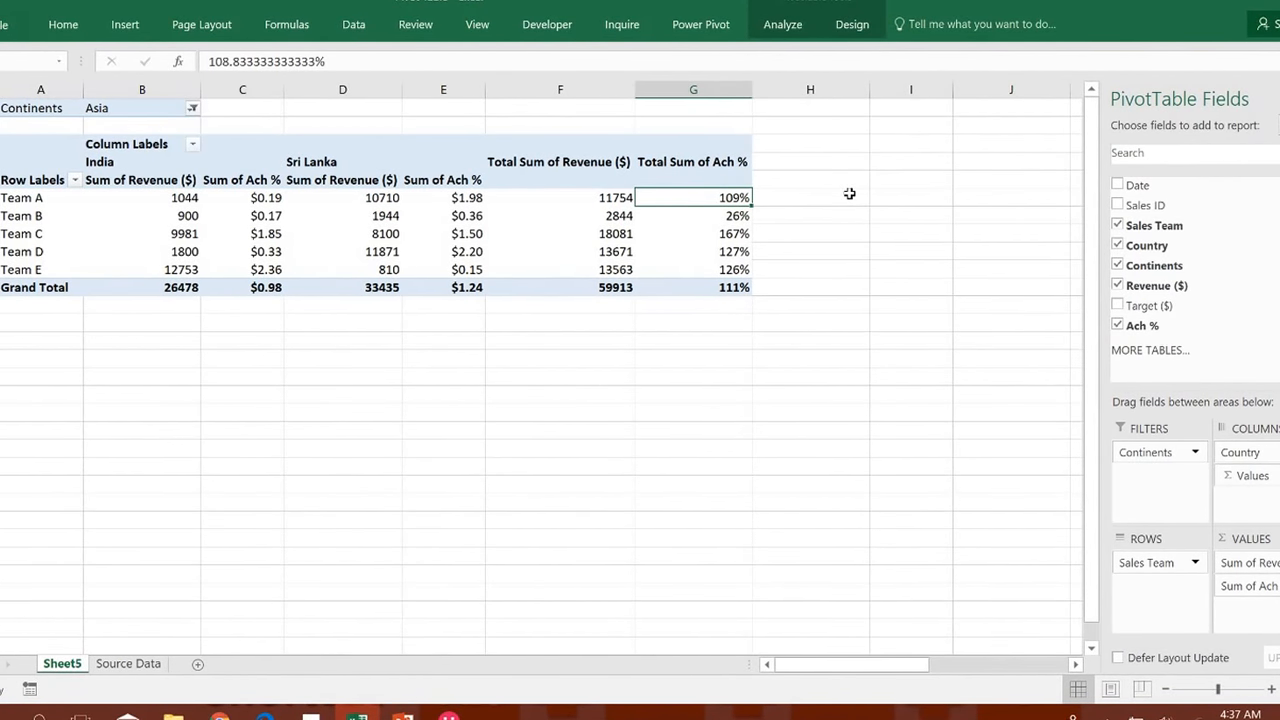
key(Down)
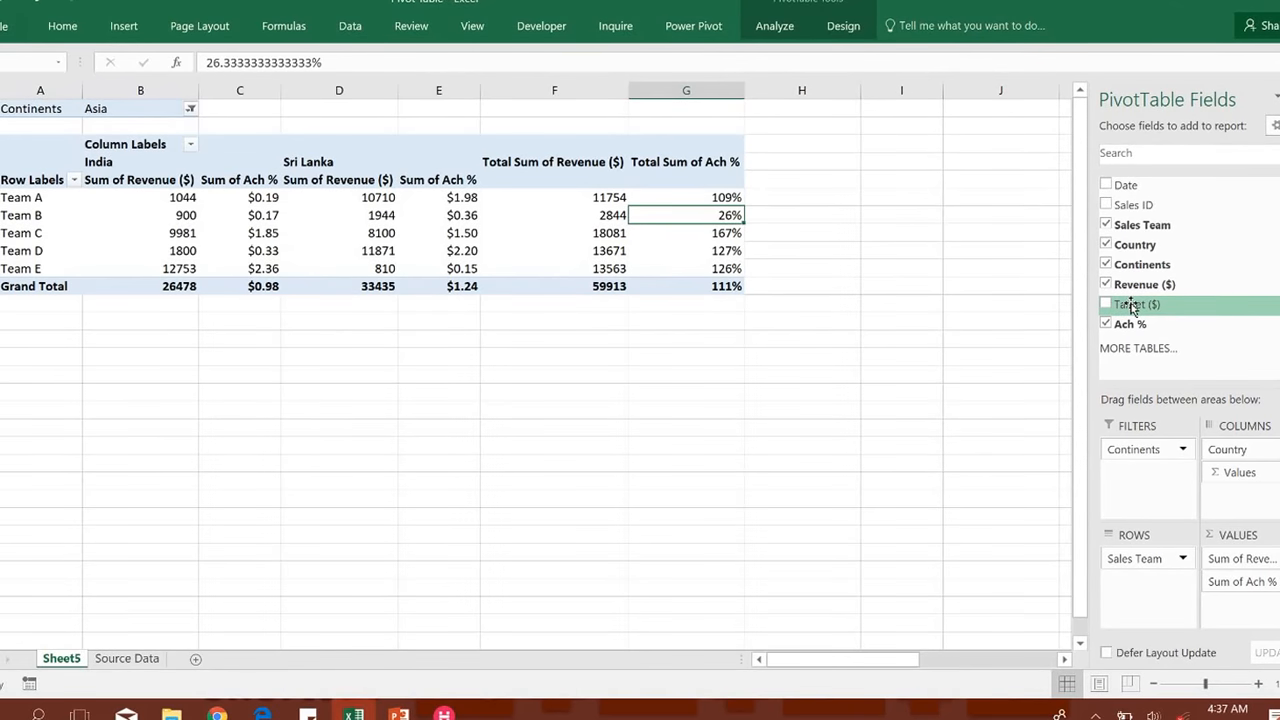
Add the Target ($) field to the pivot table's values, ahead of Sum of Revenue ($)
drag(1133, 307, 1238, 553)
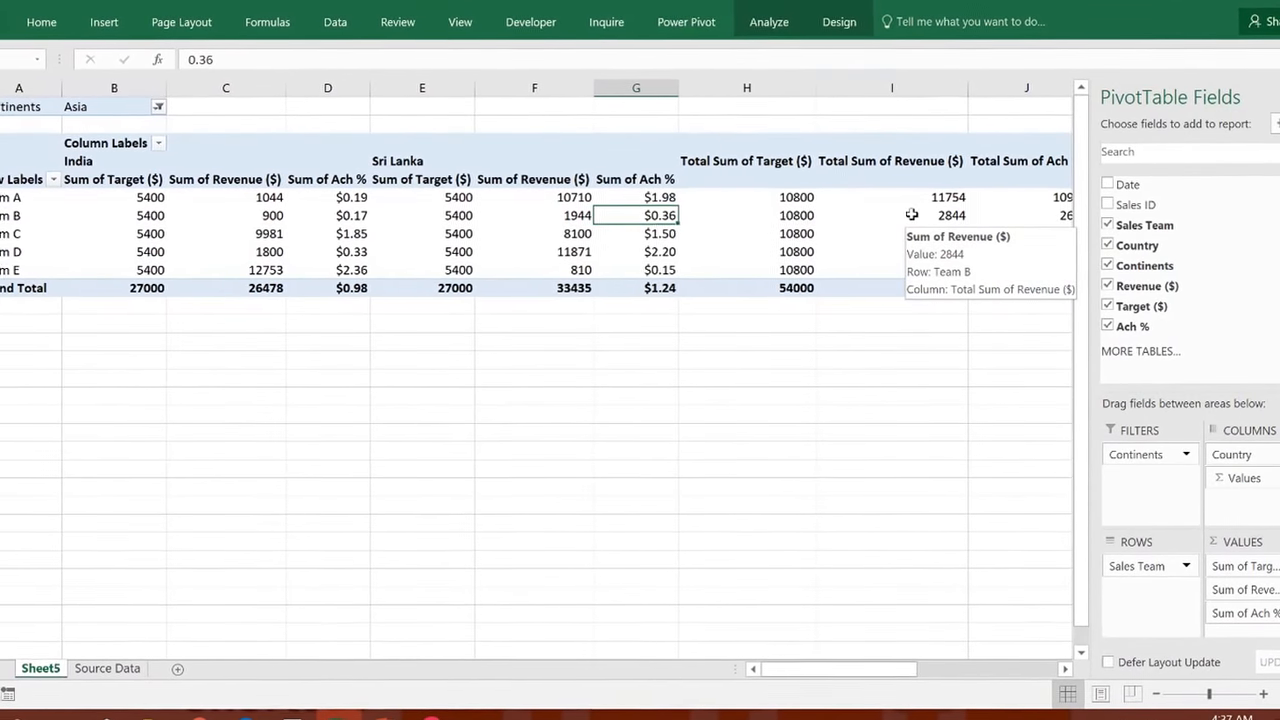
Examine the total target, revenue and Ach % figures for Team B and Team A
click(917, 216)
key(Right)
key(Right)
key(Left)
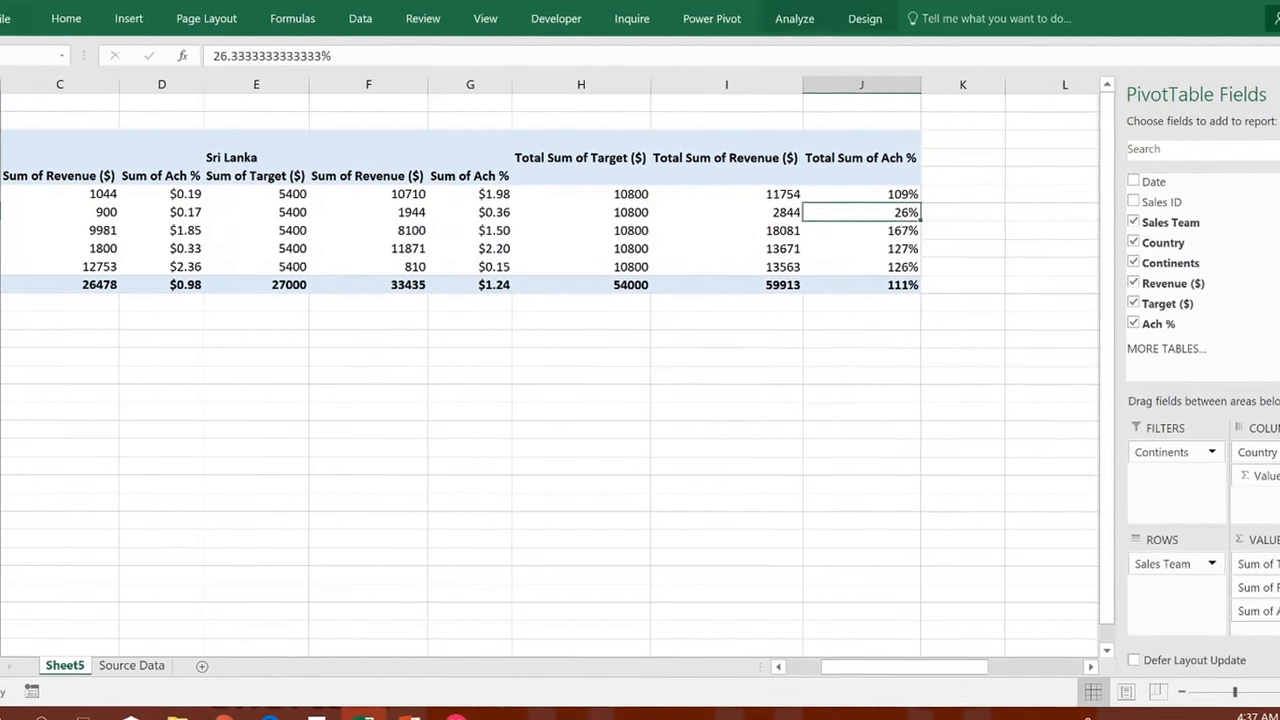
key(Left)
key(Up)
key(Right)
key(Left)
key(Right)
key(Left)
key(Left)
Freeze the panes at Team A's India target cell, locking the row labels and the header rows
key(Home)
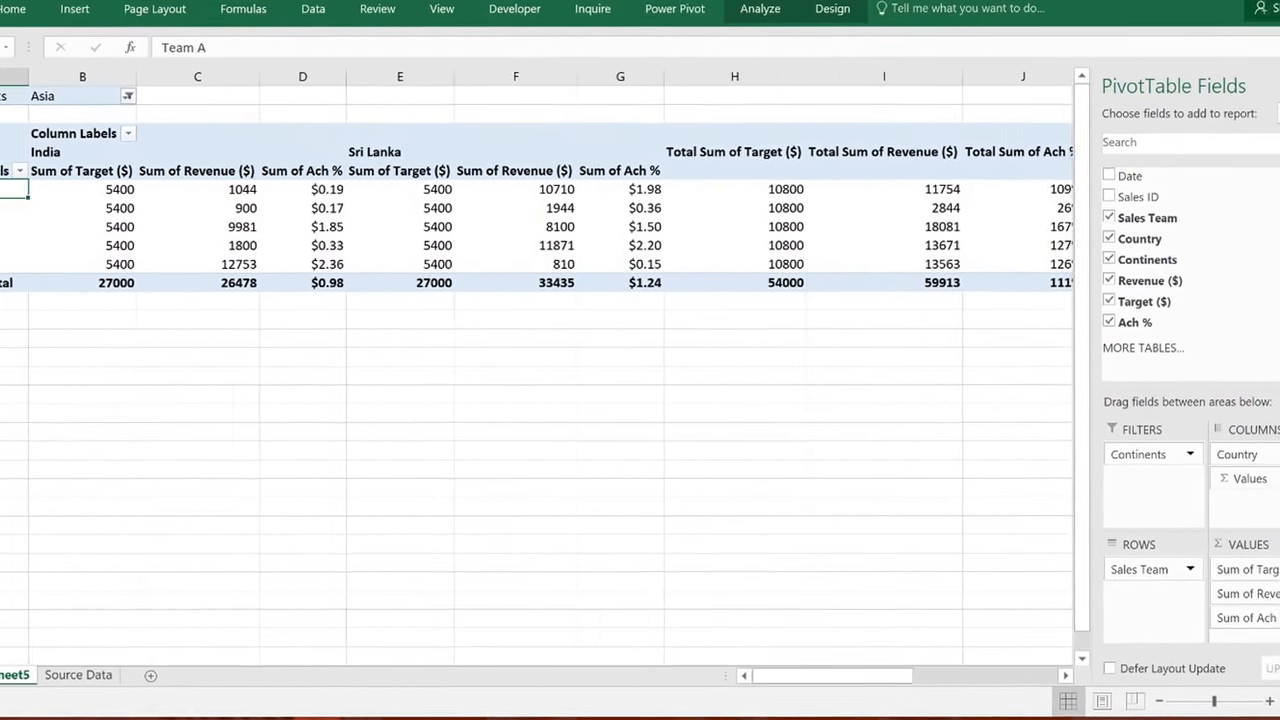
key(Right)
key(alt+w)
key(f)
key(f)
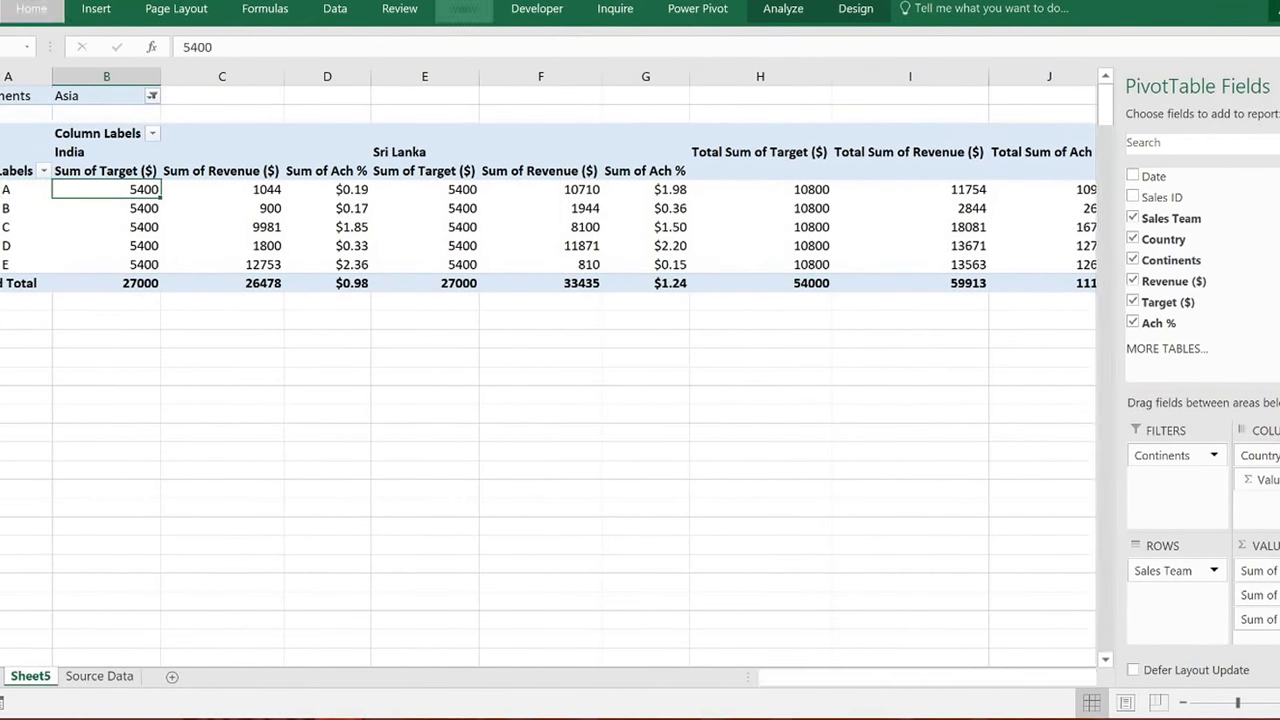
Follow Team A's row across the India and Sri Lanka figures to its total Ach %
key(Right)
key(Right)
key(Right)
key(Right)
key(Right)
key(Right)
key(Right)
key(Right)
key(Right)
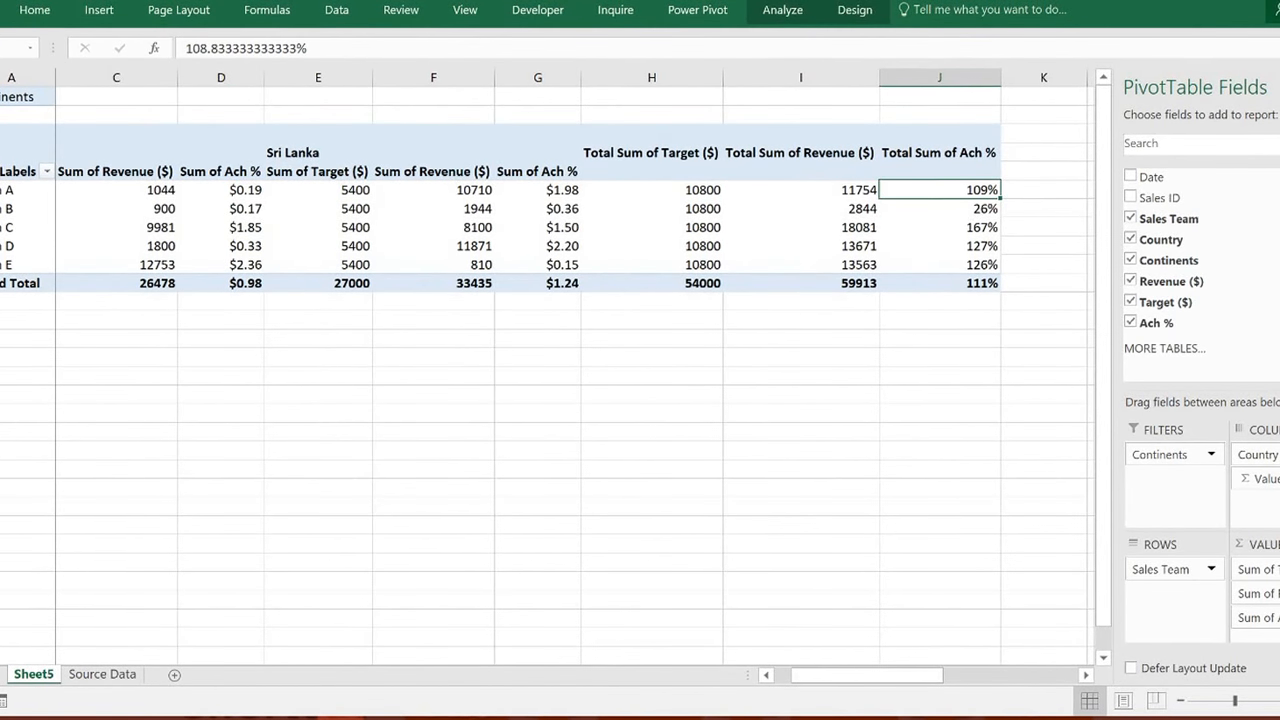
Bring the total target, revenue and Ach % columns directly beside the frozen sales team labels
key(Right)
key(Right)
key(Right)
key(Right)
key(Right)
key(Right)
key(Right)
key(Right)
key(Right)
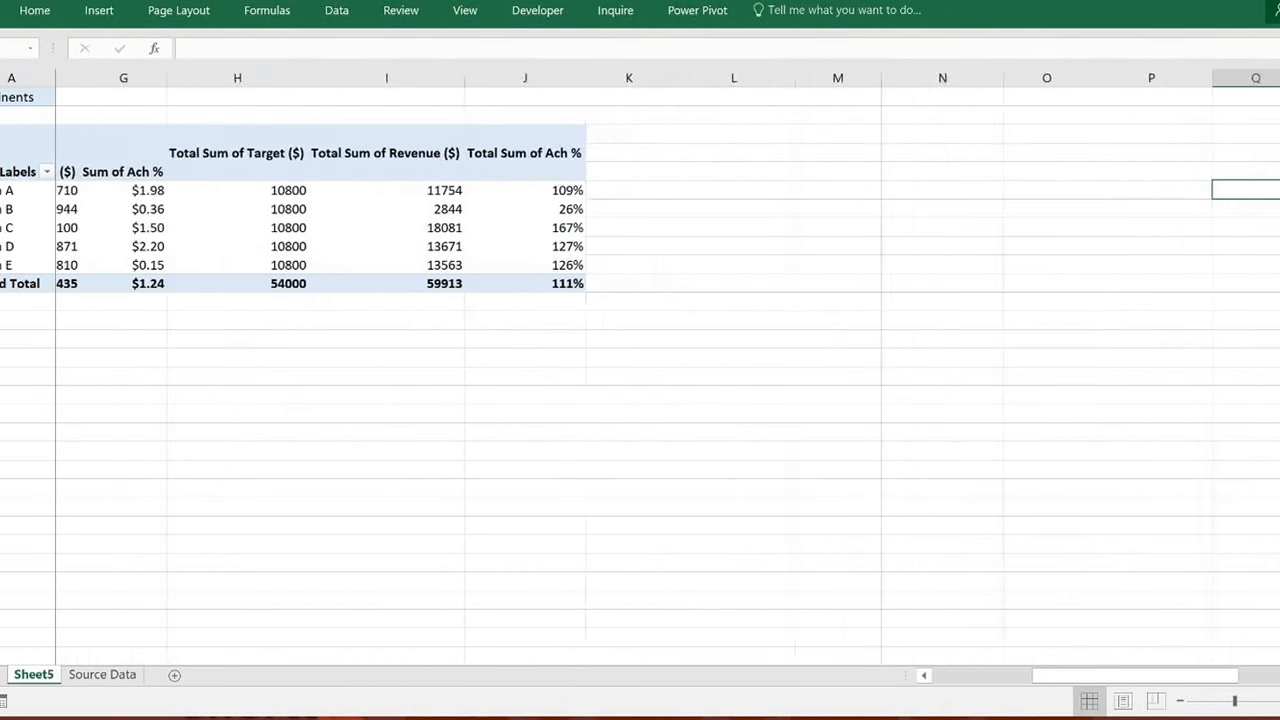
key(Left)
key(Left)
key(Left)
key(Left)
key(Left)
key(Left)
key(Left)
key(Left)
key(Left)
key(Left)
key(Left)
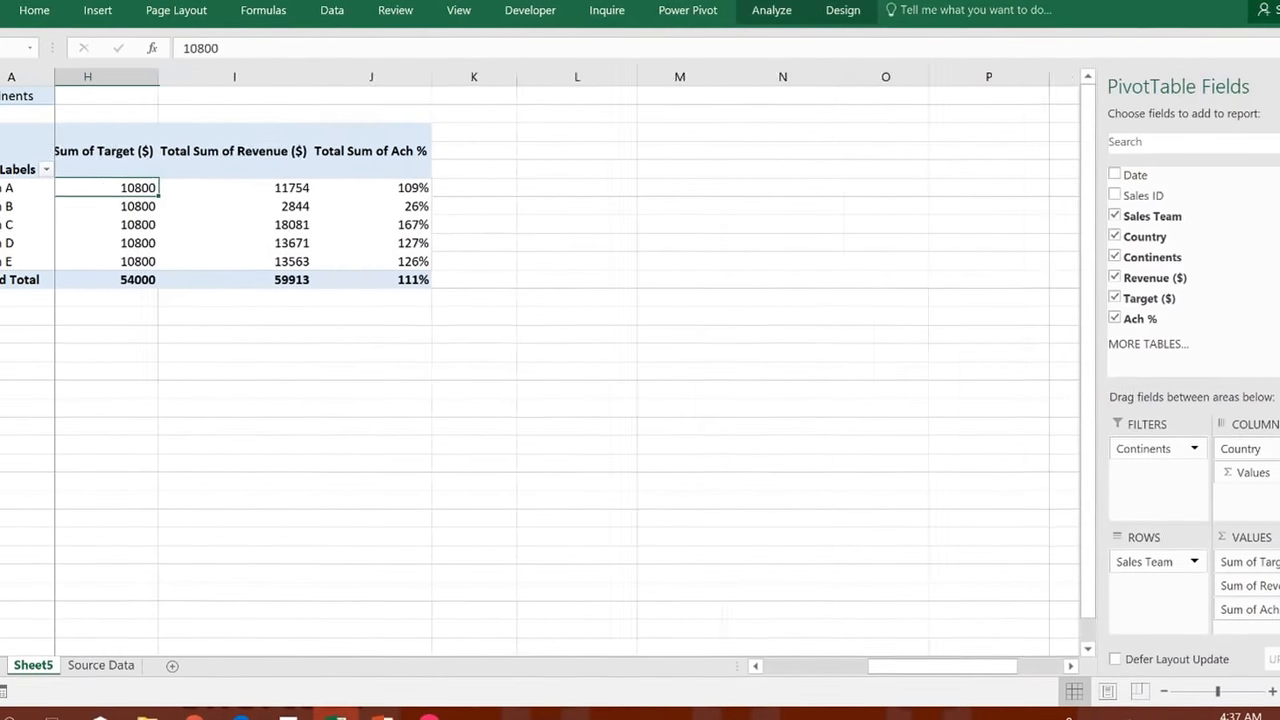
key(Right)
key(Right)
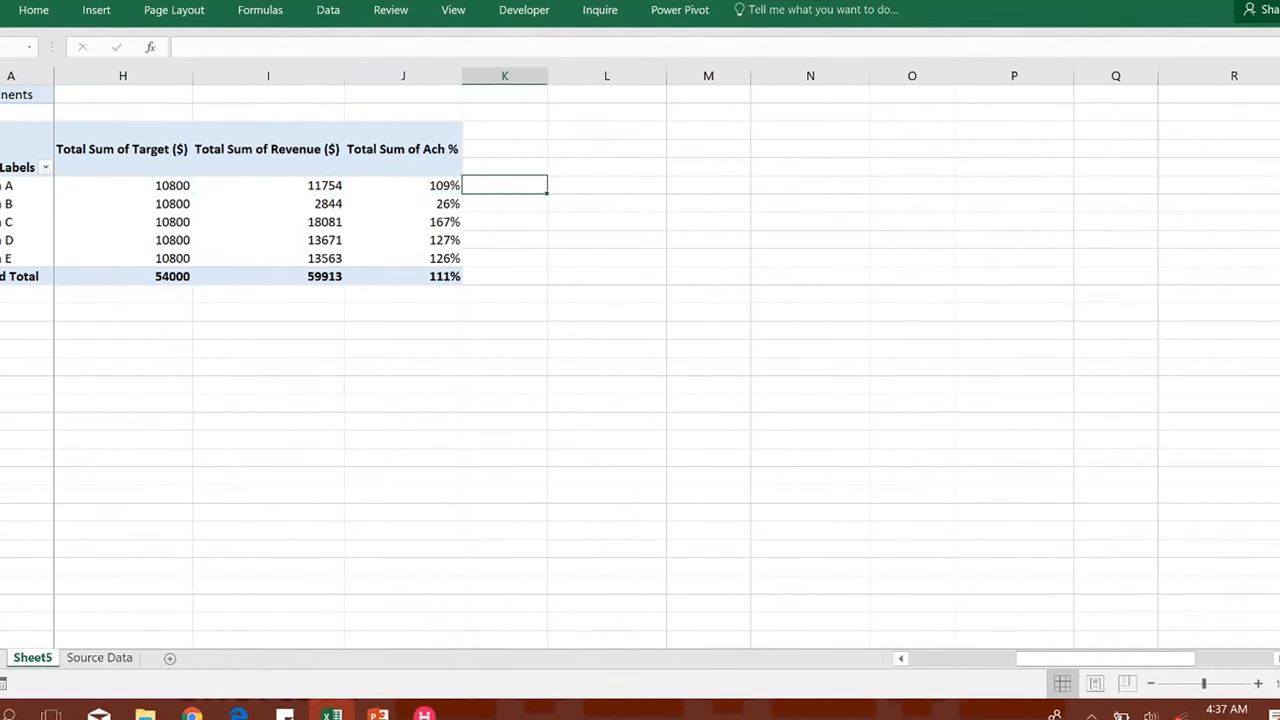
Examine the total Ach % figures for Team B, Team C and Team A
key(Left)
key(Down)
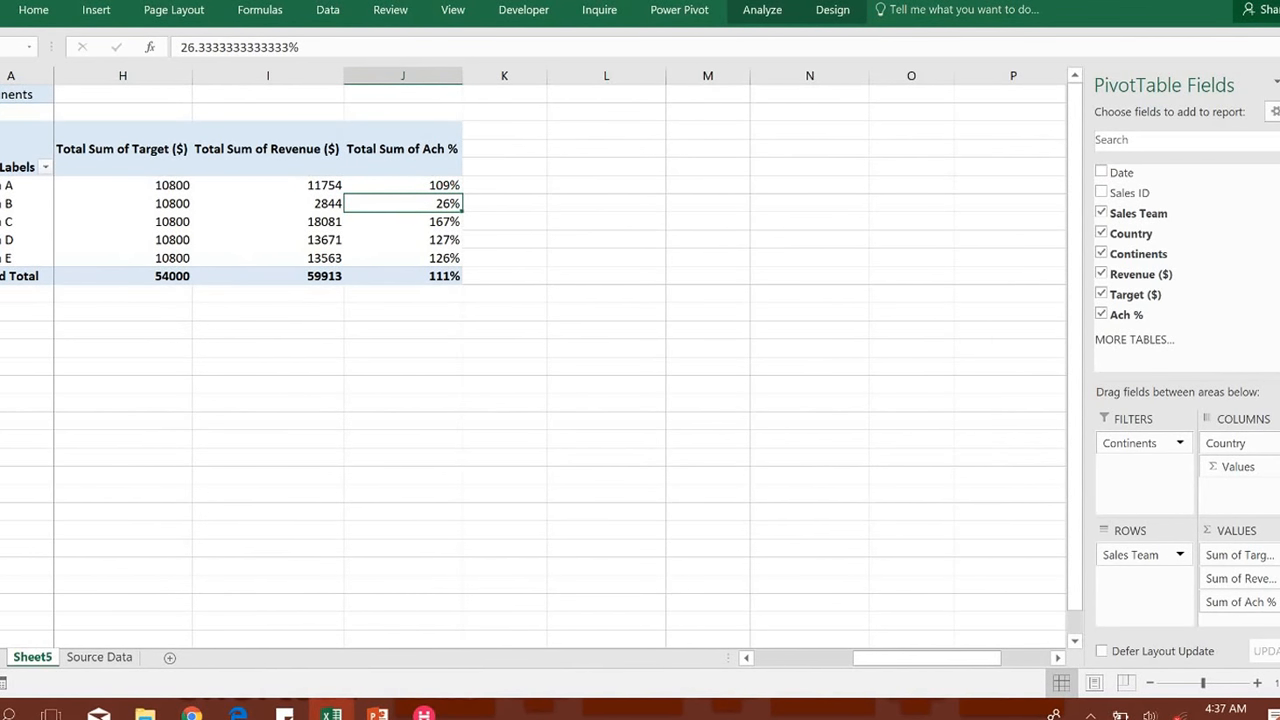
key(Down)
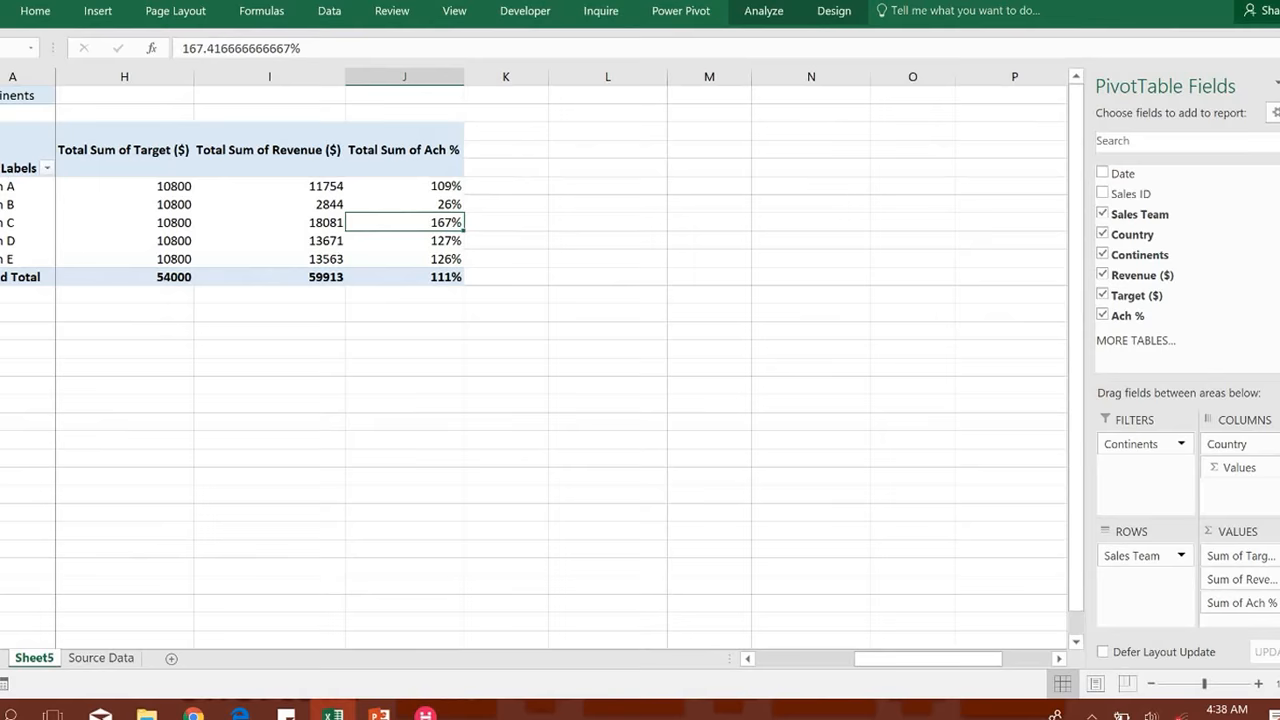
click(403, 204)
key(Up)
key(Right)
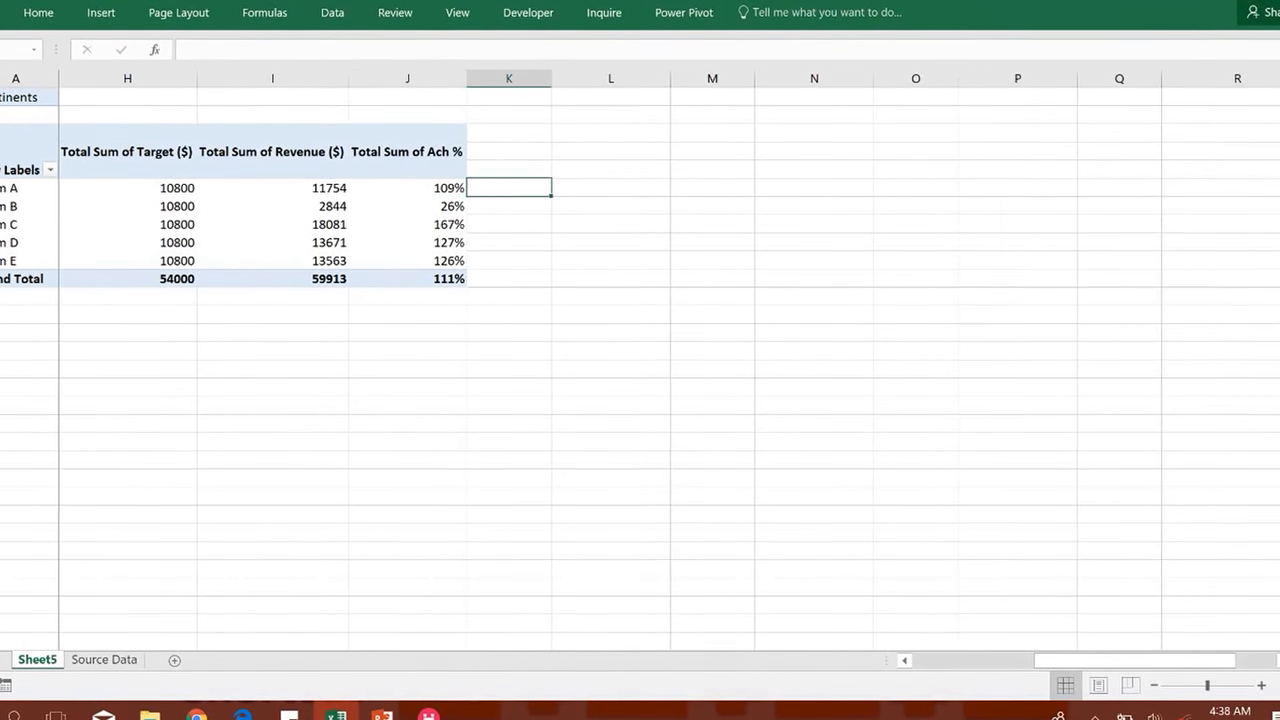
Check the Target ($) column on the Source Data sheet, and return to the pivot table on Sheet5
key(ctrl+Page_Down)
key(Right)
key(Right)
key(Right)
key(Right)
key(Right)
key(Right)
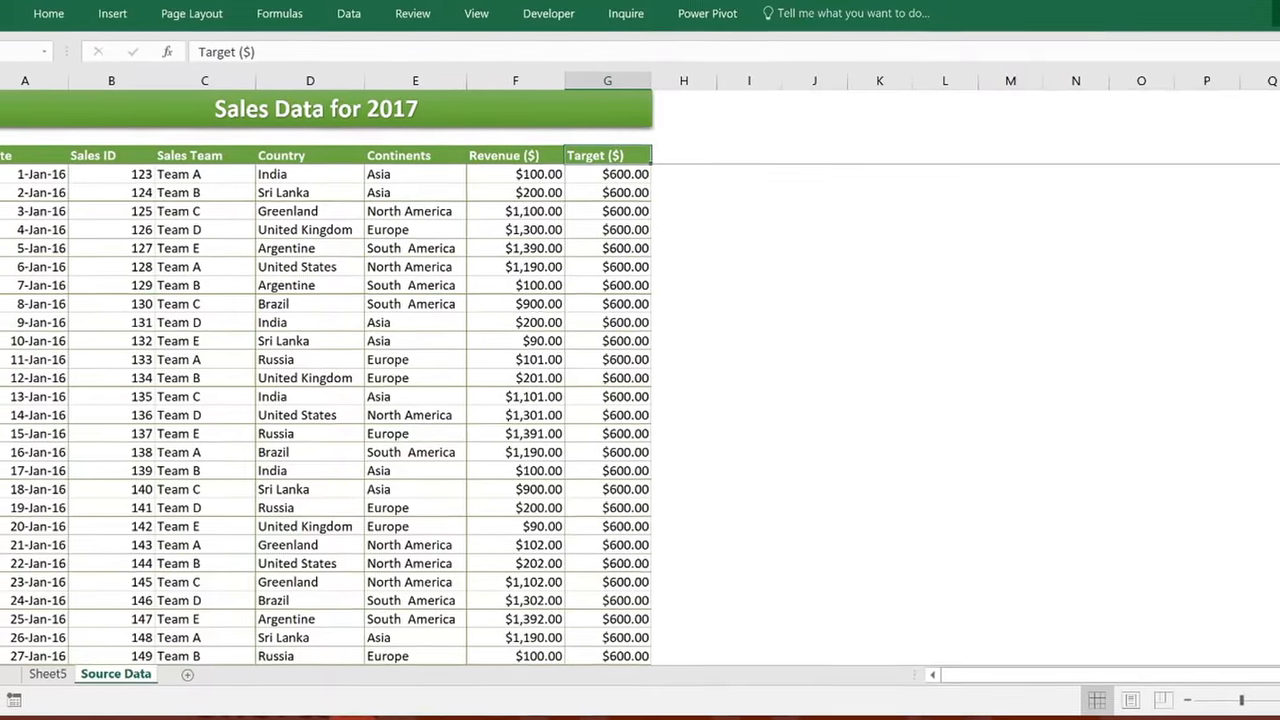
key(ctrl+Page_Up)
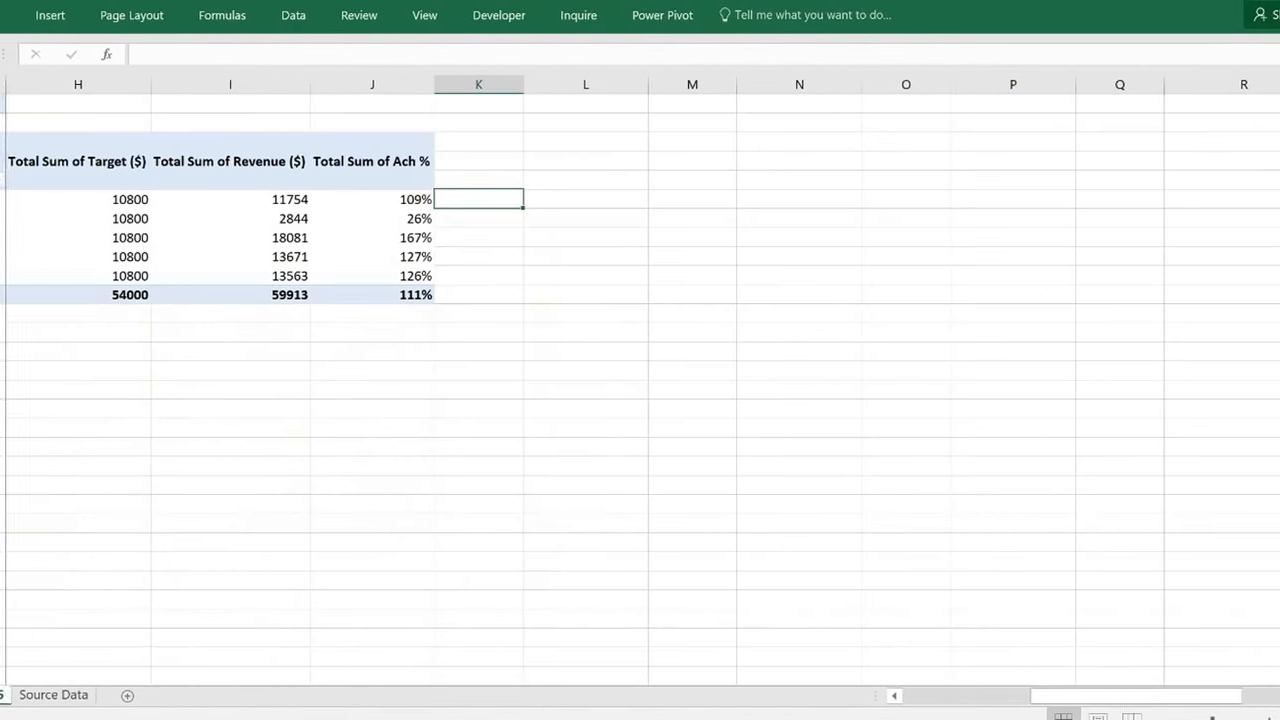
In column L of Team A's row, enter a formula dividing Team A's total revenue by its total target
key(Right)
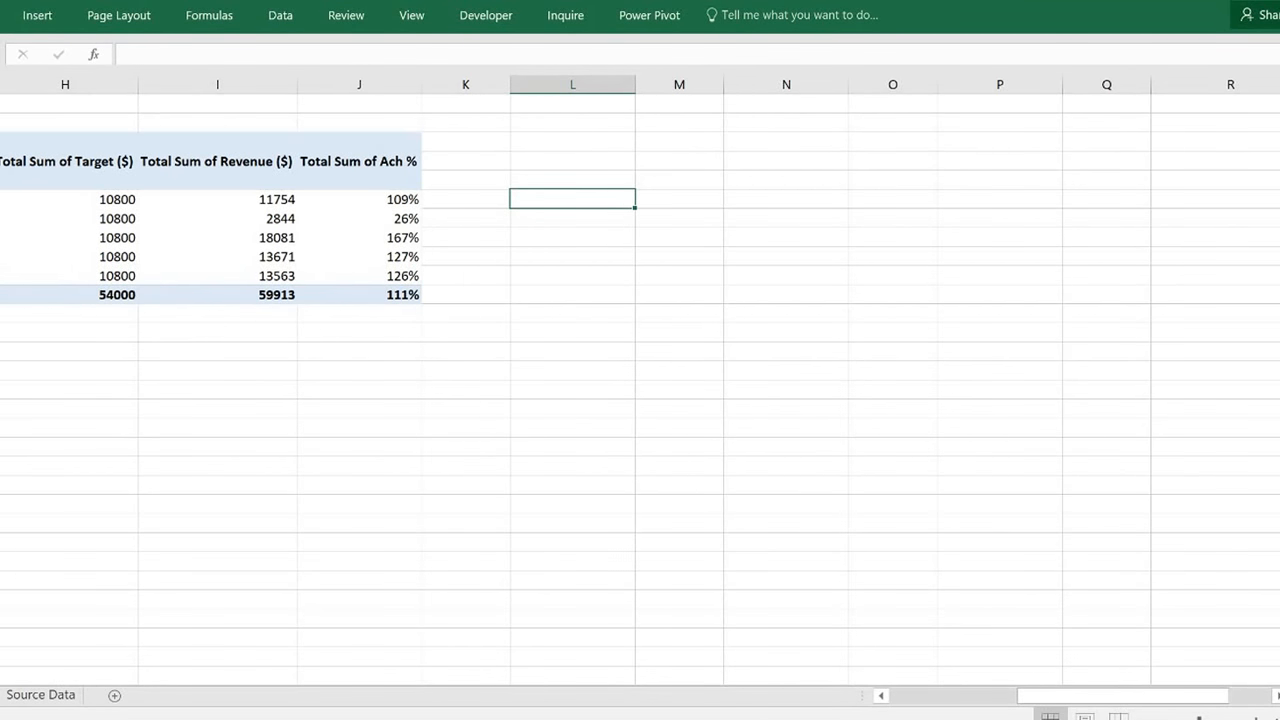
text(=)
key(Left)
key(Left)
key(Left)
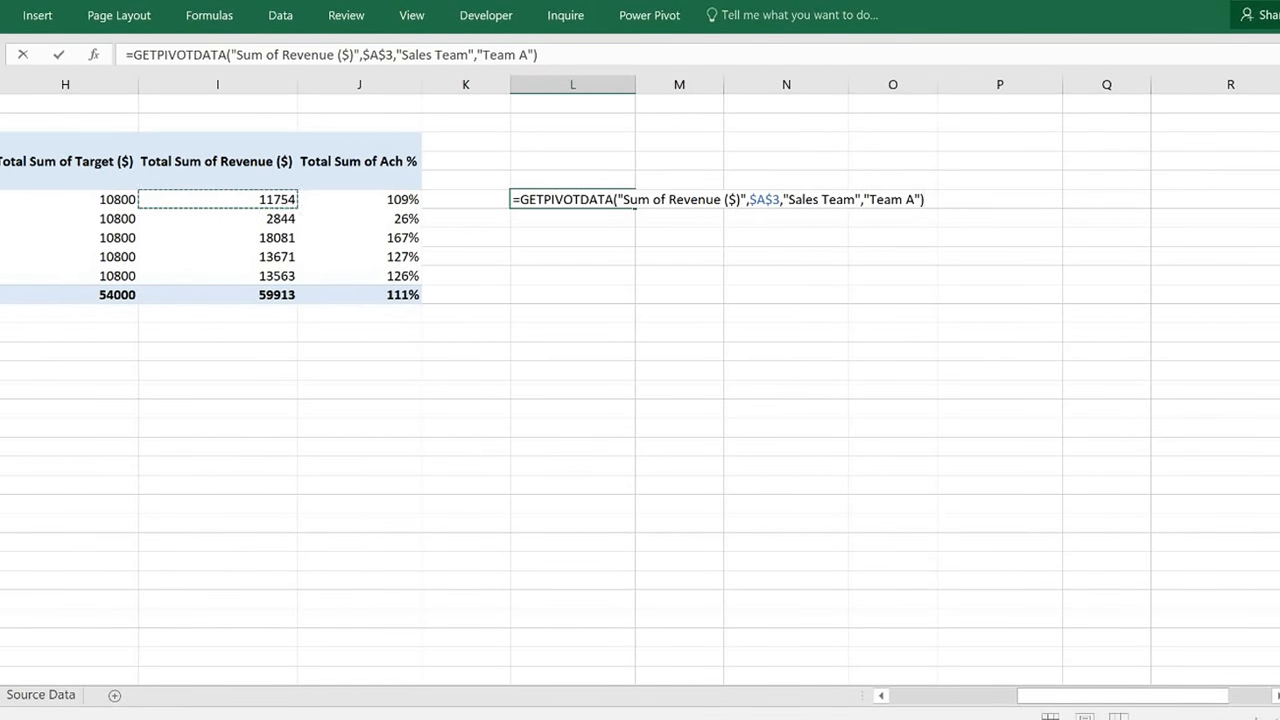
text(/)
key(Left)
key(Left)
key(Left)
key(Left)
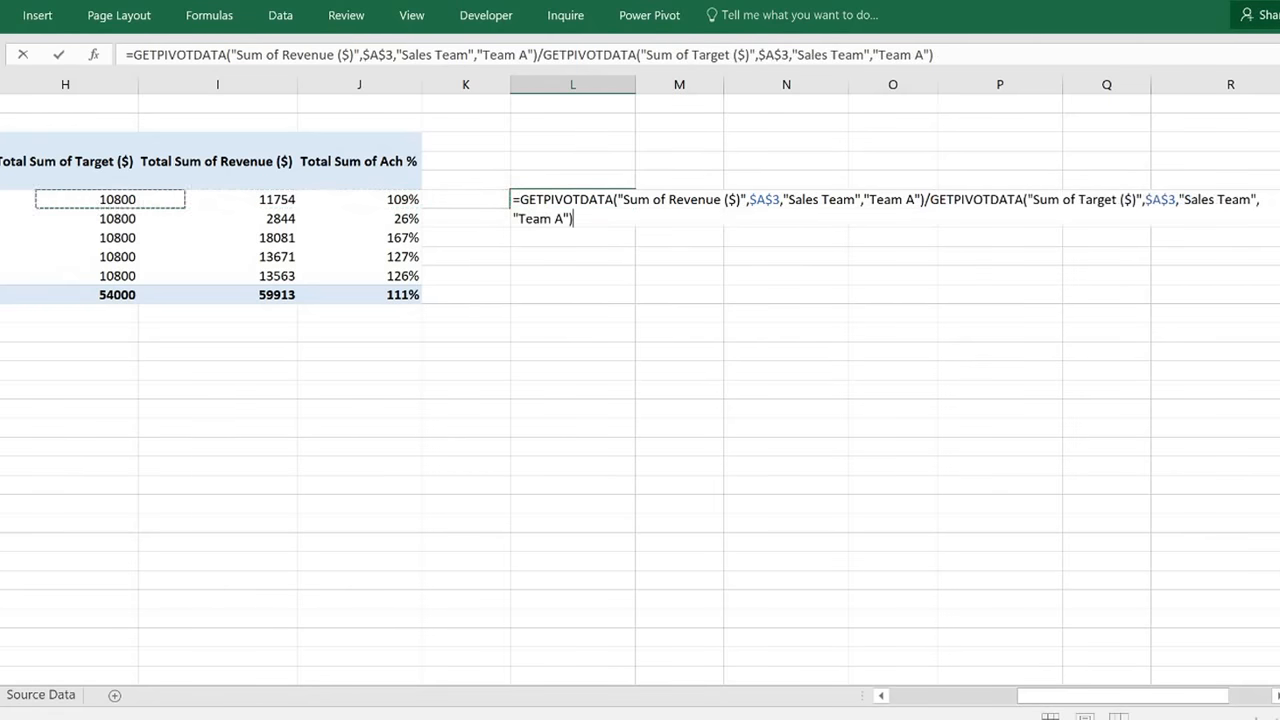
key(ctrl+Return)
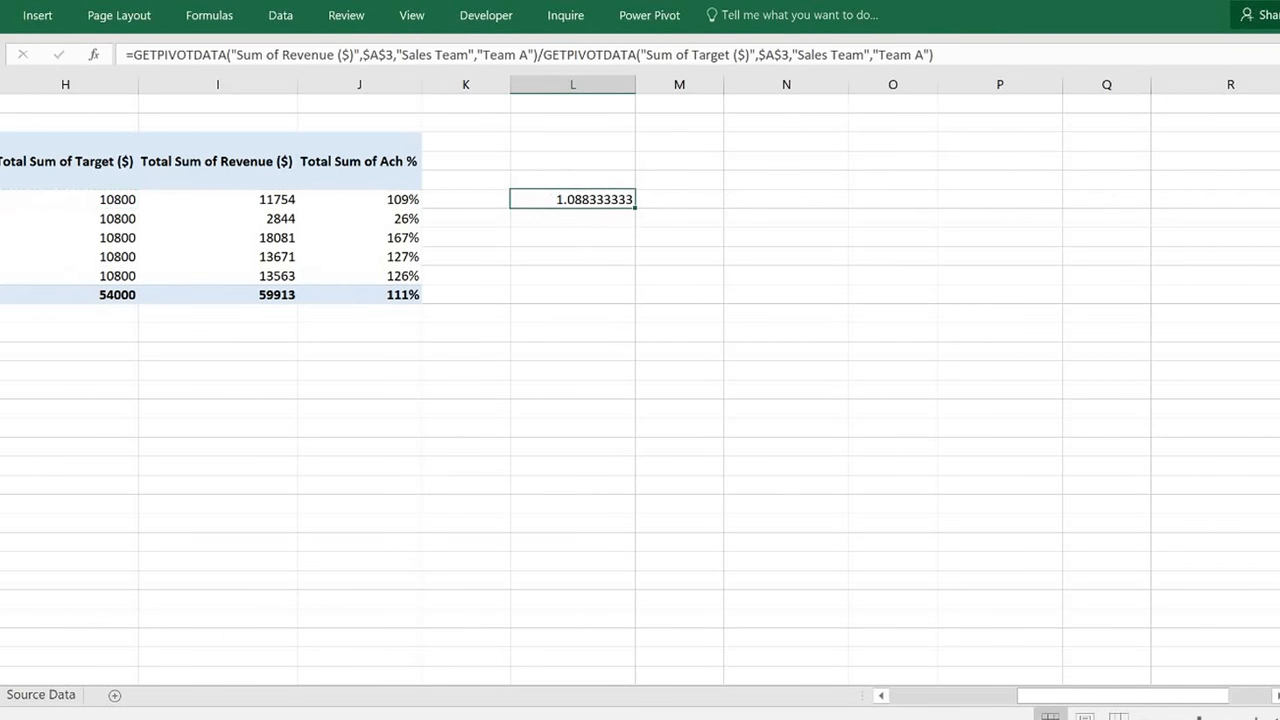
Format the check formula in column L as a percentage and compare it with Team A's total Ach %
key(ctrl+shift+5)
key(shift+Down)
key(shift+Down)
key(shift+Down)
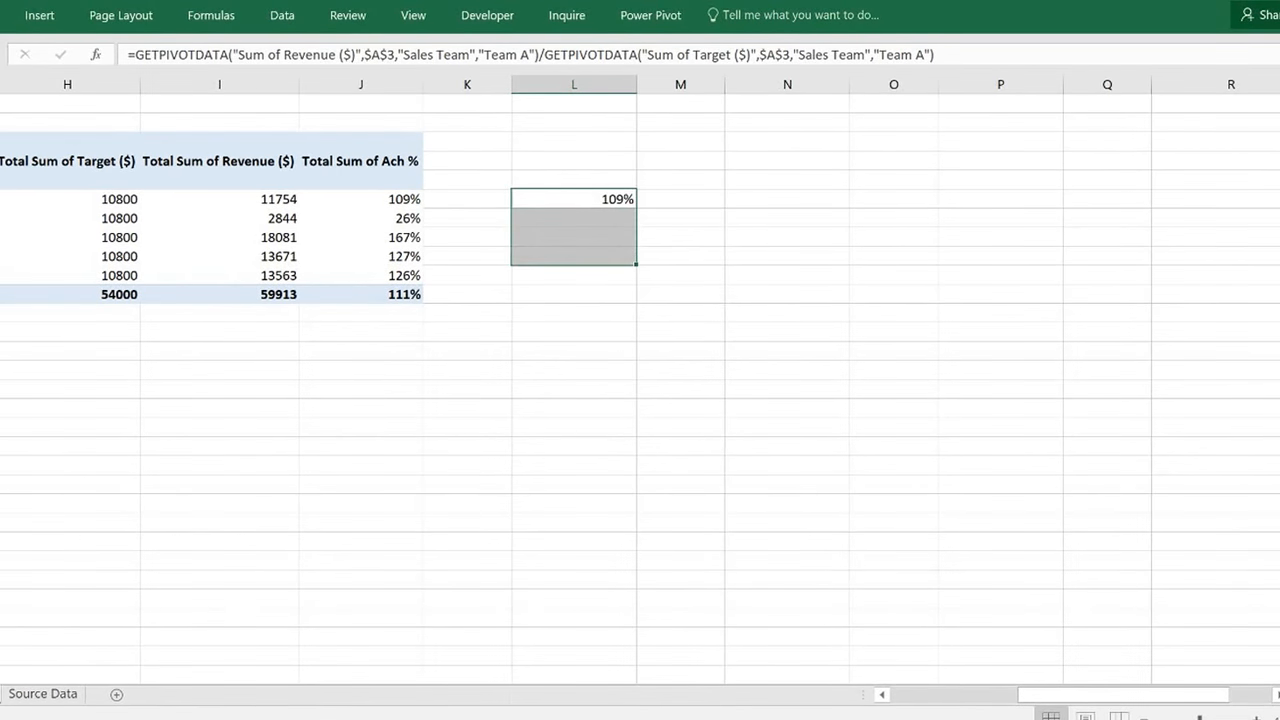
key(Up)
key(Down)
key(Left)
key(Left)
key(Right)
key(Right)
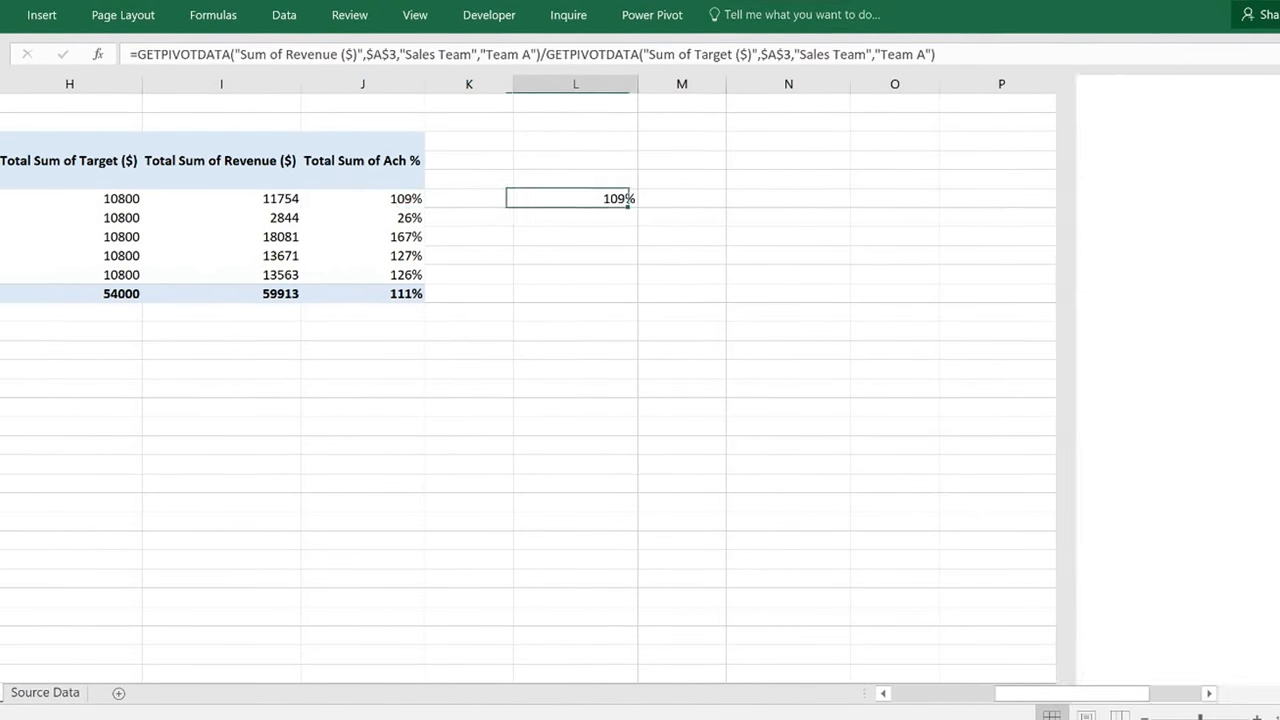
Delete the check formula from column L and return to Team A's total Ach %
key(Delete)
key(Left)
key(Left)
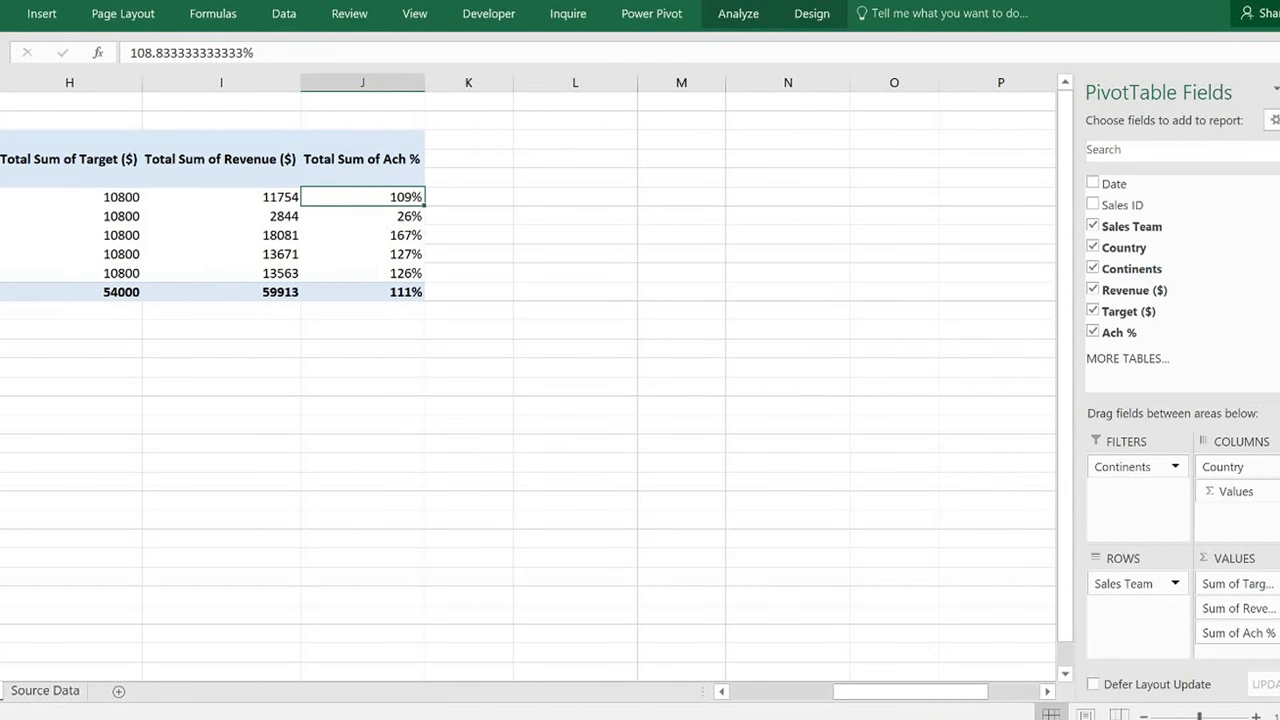
Review Team A's total target and total revenue against its total Ach %
key(Left)
key(Left)
key(Right)
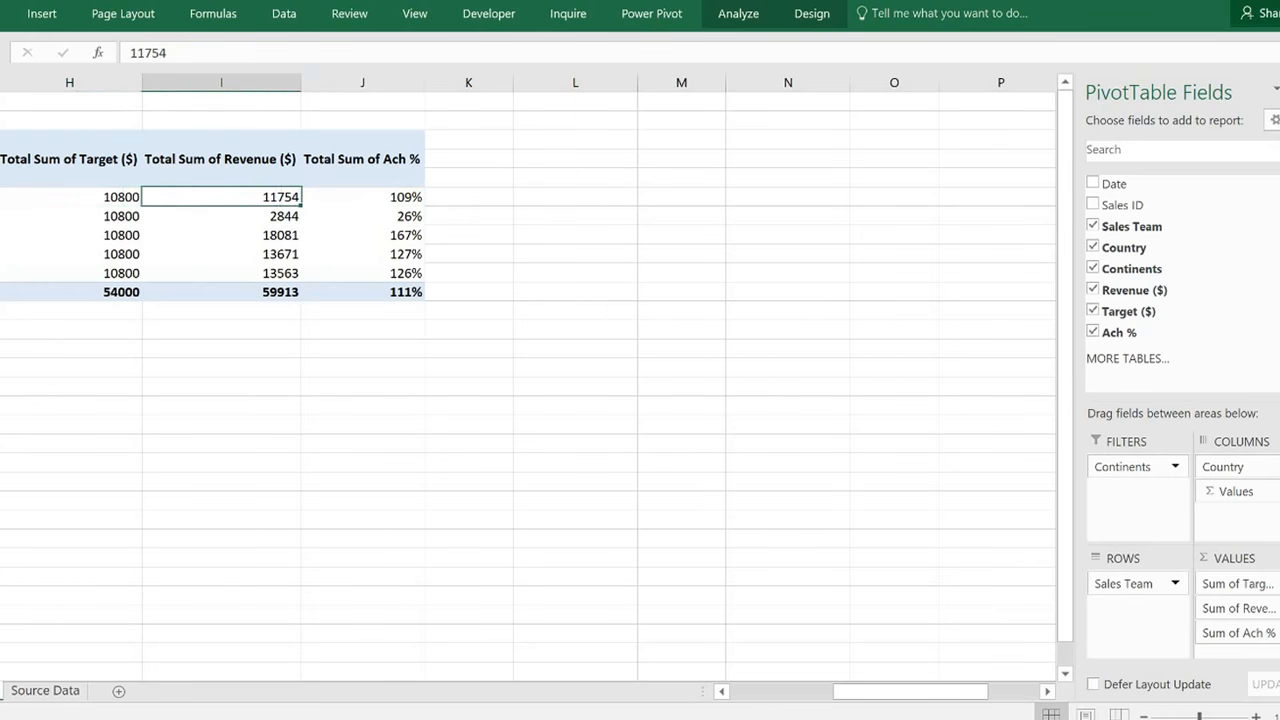
key(Right)
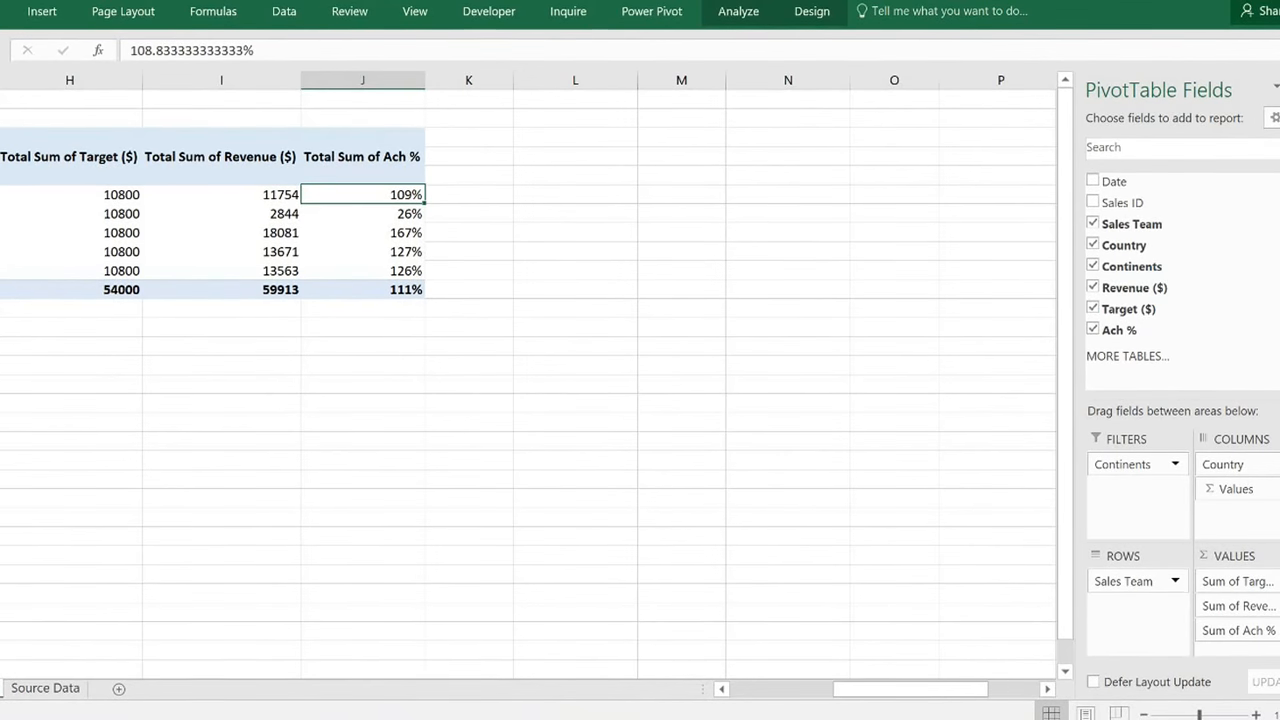
key(alt+Tab)
key(Right)
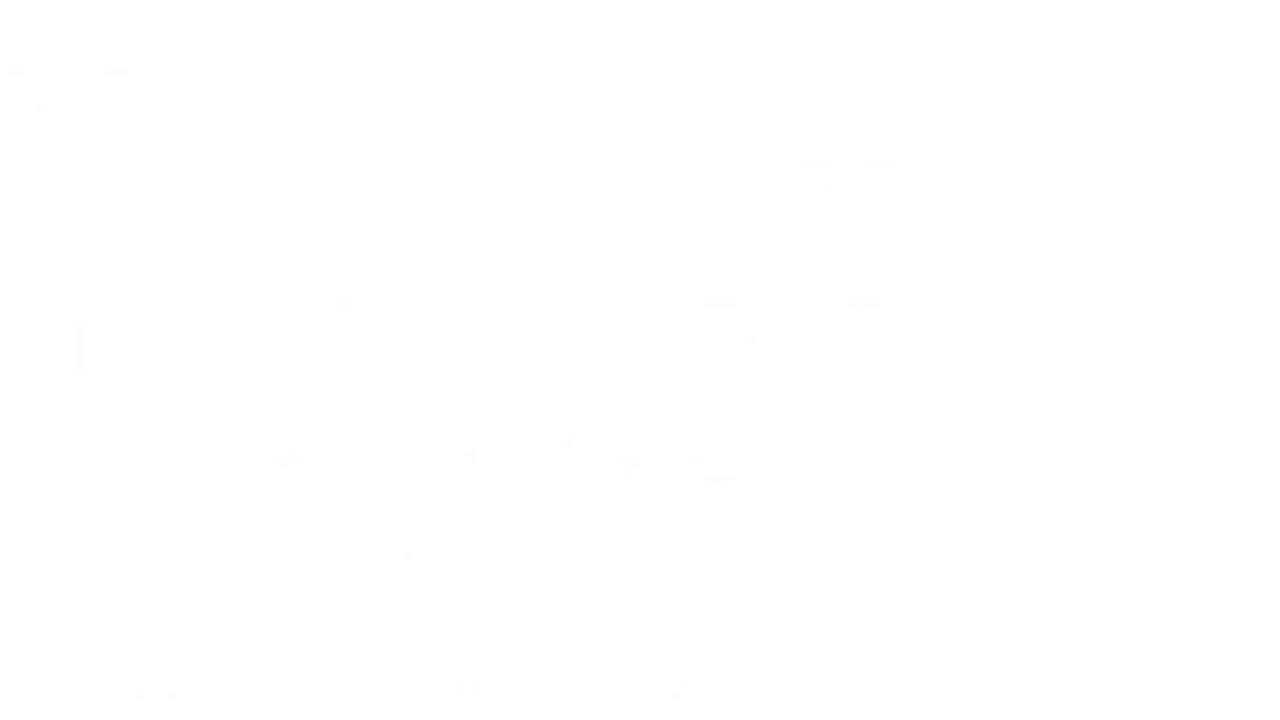